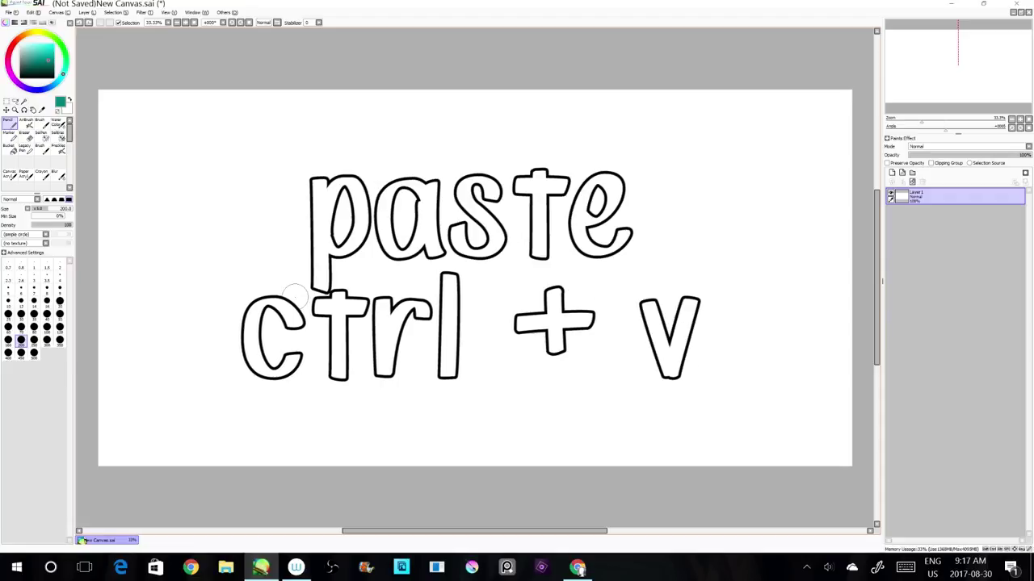
Clear Layer1 to remove the redo, save, select all, deselect, cut and paste lettering
{"action": "left_click", "coordinate": [917, 182]}
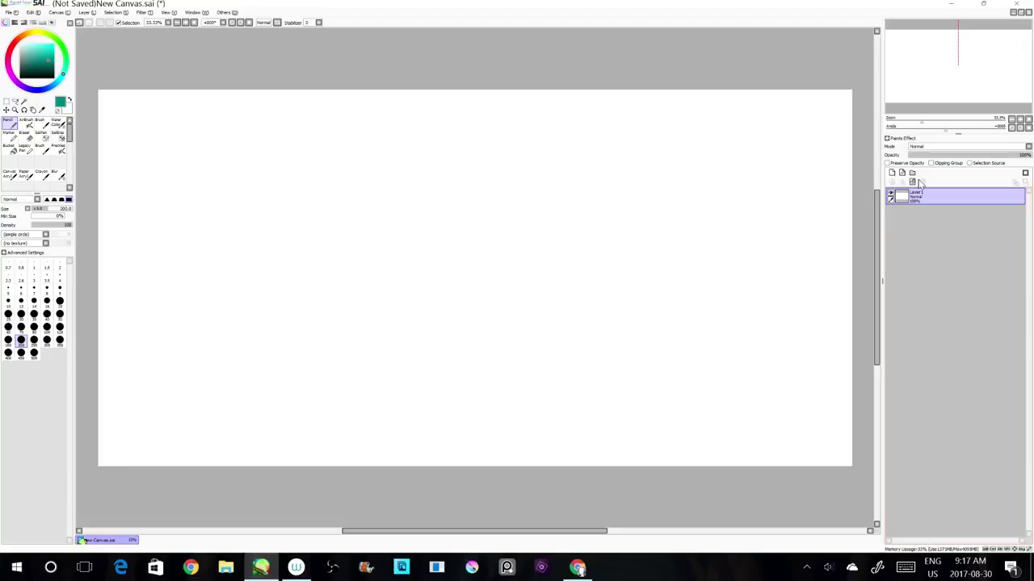
Open the Keyboard Shortcuts preferences from the Others menu and scroll down the key list
{"action": "left_click", "coordinate": [227, 12]}
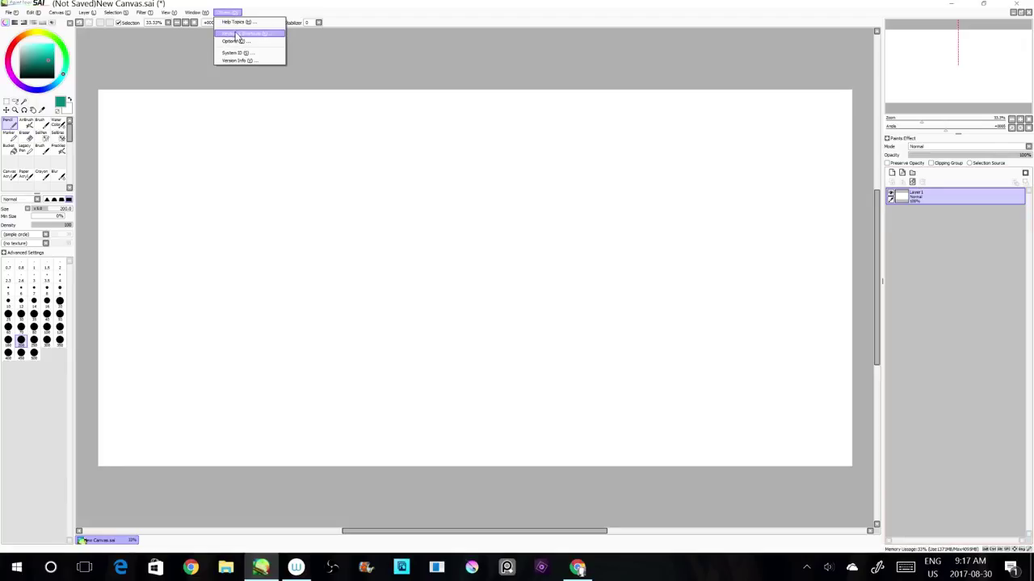
{"action": "left_click", "coordinate": [235, 34]}
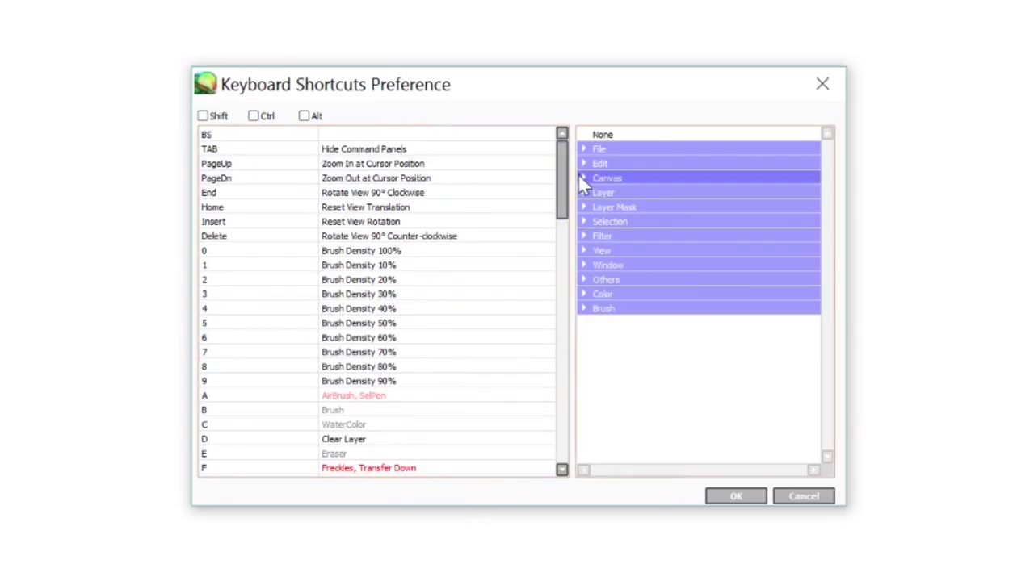
{"action": "left_click_drag", "start_coordinate": [559, 166], "coordinate": [563, 139]}
{"action": "scroll", "coordinate": [483, 279], "scroll_direction": "down", "scroll_amount": 2}
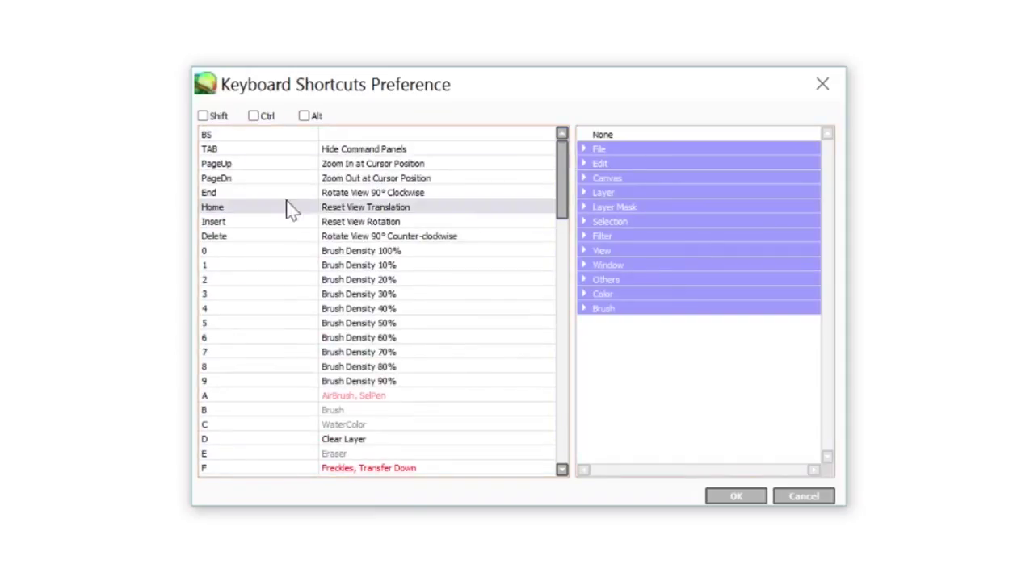
{"action": "scroll", "coordinate": [292, 211], "scroll_direction": "down", "scroll_amount": 7}
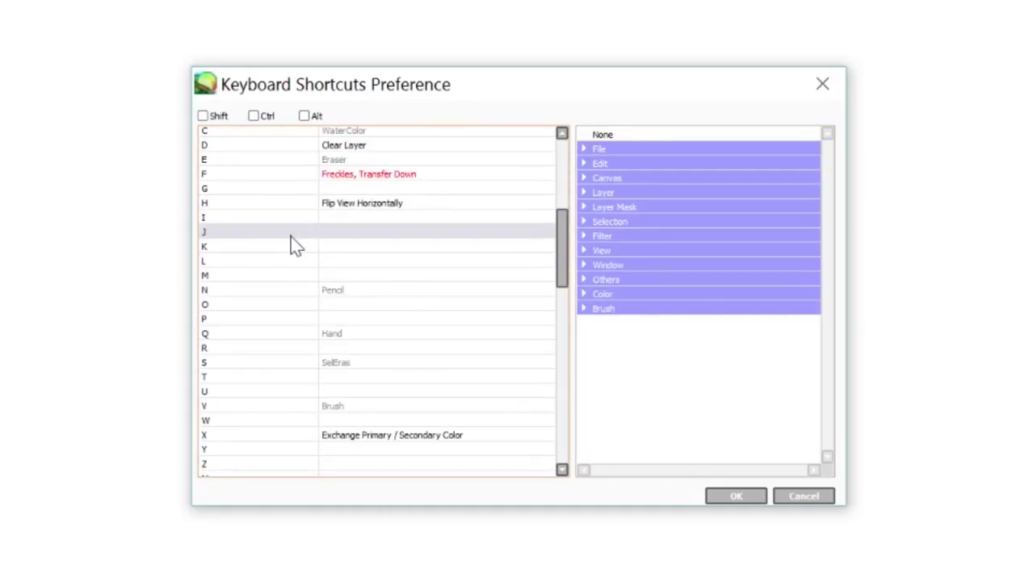
Assign File > Export as .sai (SAI) to the J key, then reset J to None
{"action": "left_click", "coordinate": [292, 236]}
{"action": "left_click", "coordinate": [582, 149]}
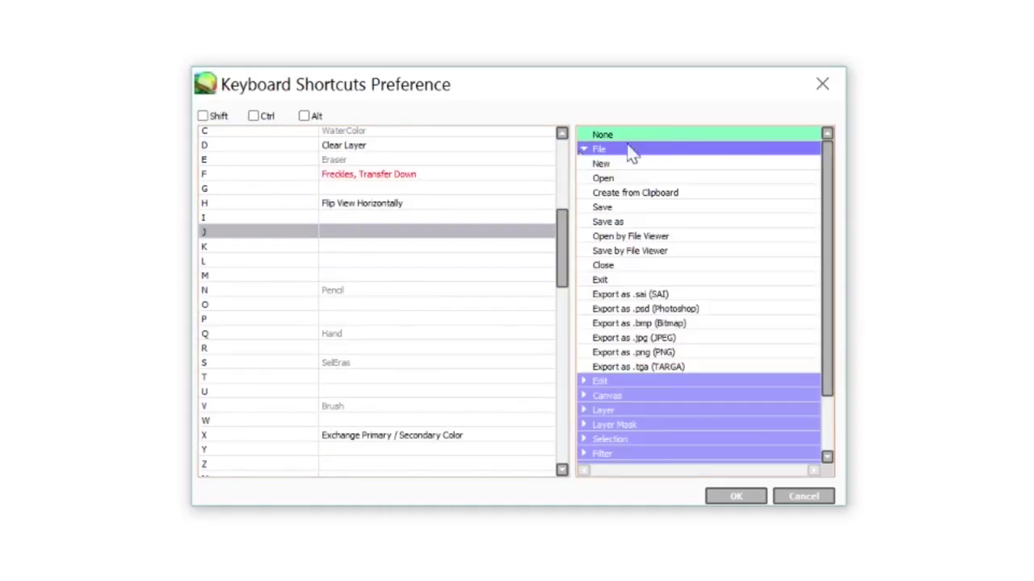
{"action": "left_click", "coordinate": [597, 296]}
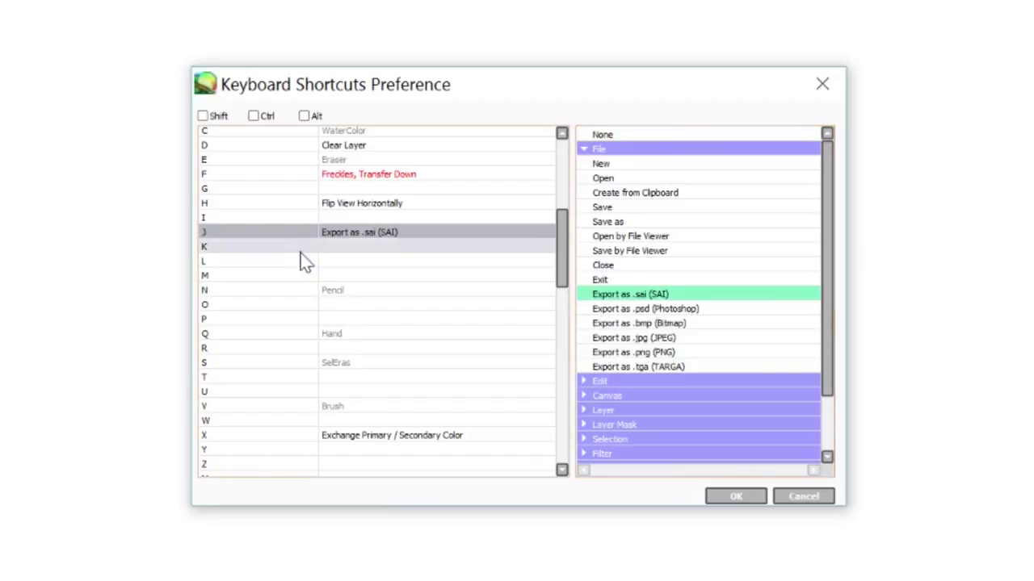
{"action": "left_click", "coordinate": [604, 135]}
{"action": "scroll", "coordinate": [425, 248], "scroll_direction": "up", "scroll_amount": 1}
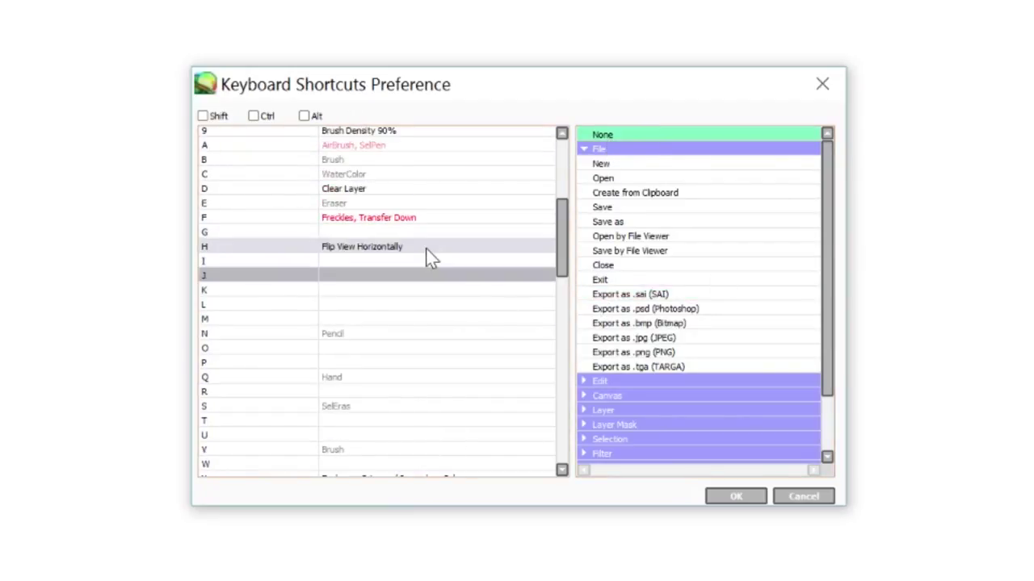
{"action": "scroll", "coordinate": [425, 248], "scroll_direction": "up", "scroll_amount": 1}
{"action": "left_click_drag", "start_coordinate": [561, 207], "coordinate": [560, 139]}
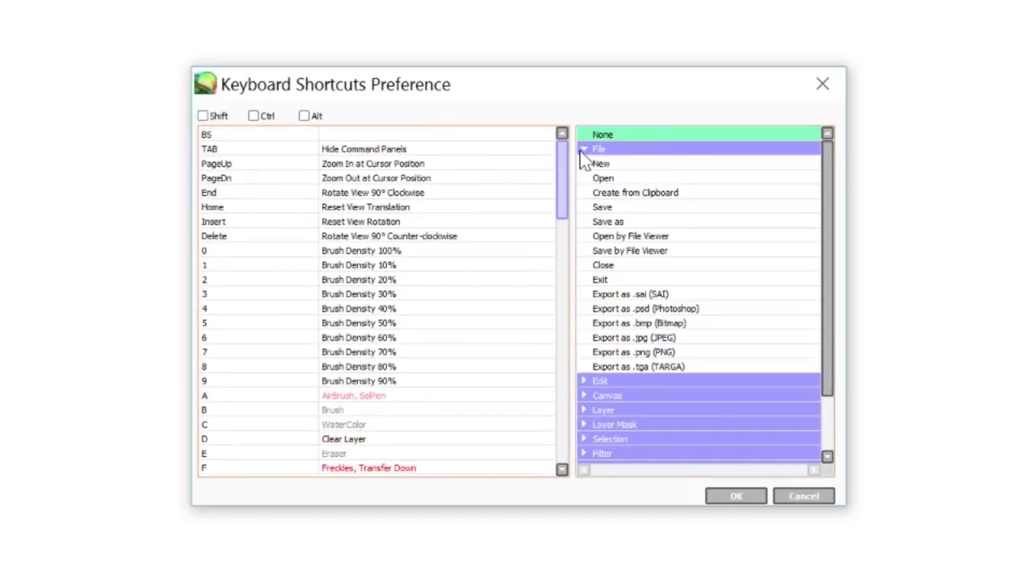
Review the Shift, Ctrl, Alt and Ctrl+Alt key combination lists
{"action": "left_click", "coordinate": [203, 116]}
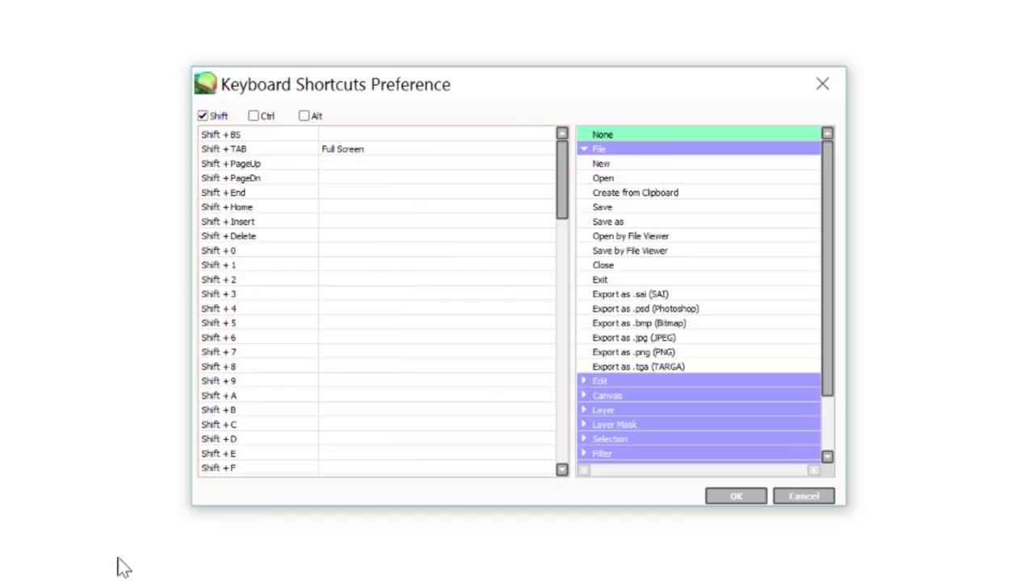
{"action": "left_click", "coordinate": [214, 117]}
{"action": "left_click", "coordinate": [253, 117]}
{"action": "left_click", "coordinate": [253, 118]}
{"action": "left_click", "coordinate": [304, 118]}
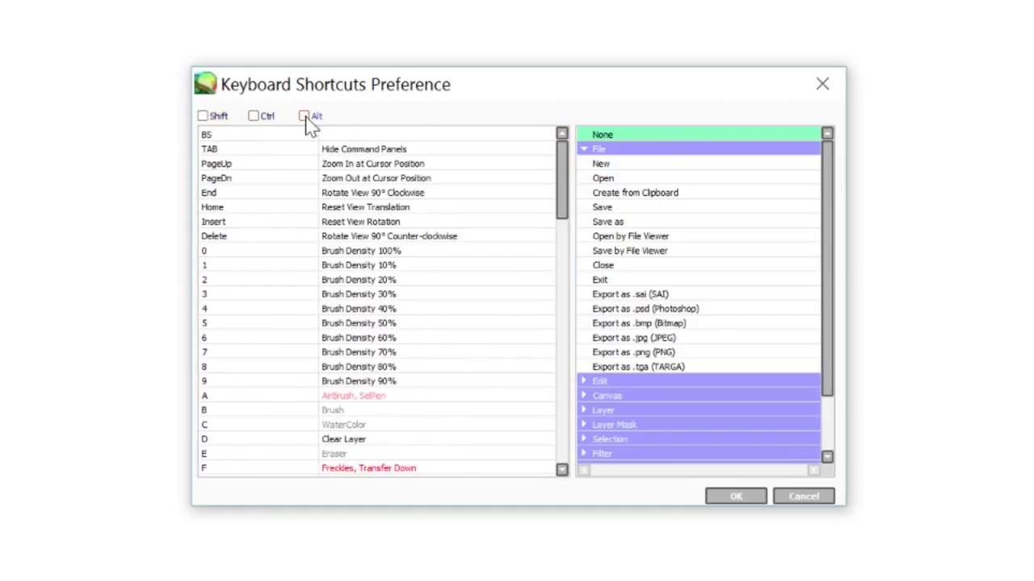
{"action": "left_click", "coordinate": [253, 118]}
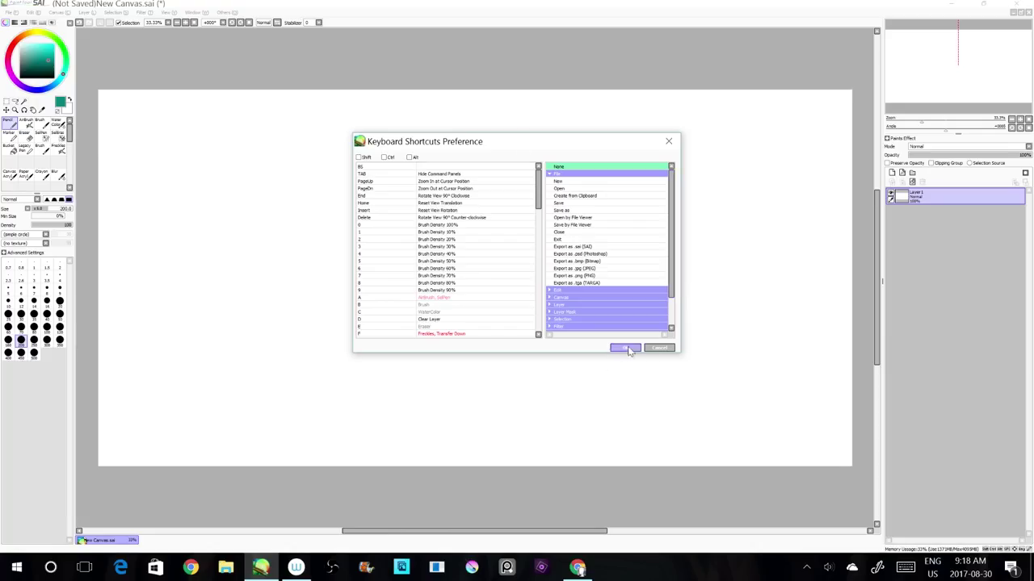
Close the Keyboard Shortcuts dialog with OK and dismiss the menu without choosing anything
{"action": "left_click", "coordinate": [803, 496]}
{"action": "left_click", "coordinate": [224, 11]}
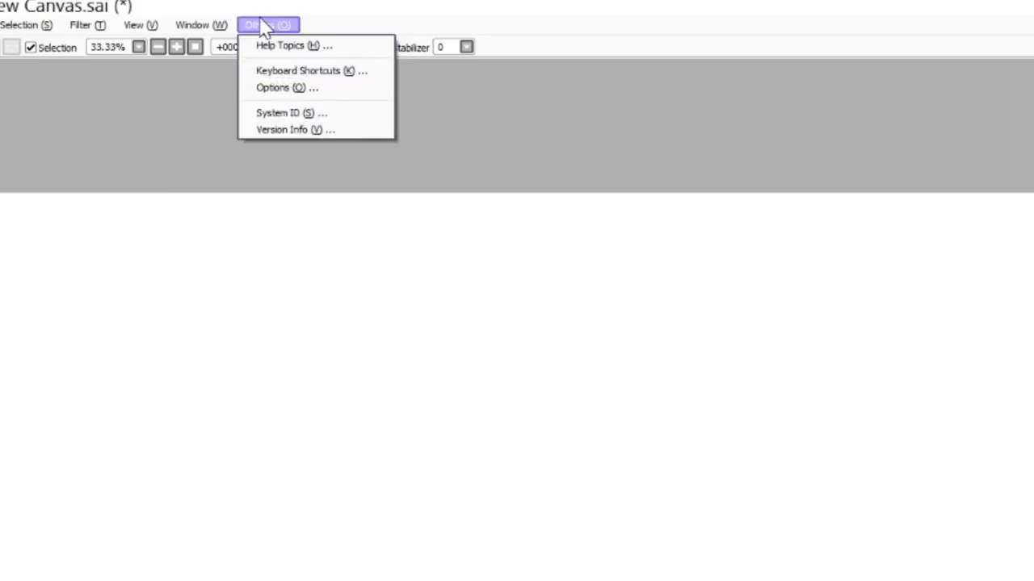
{"action": "left_click", "coordinate": [268, 25]}
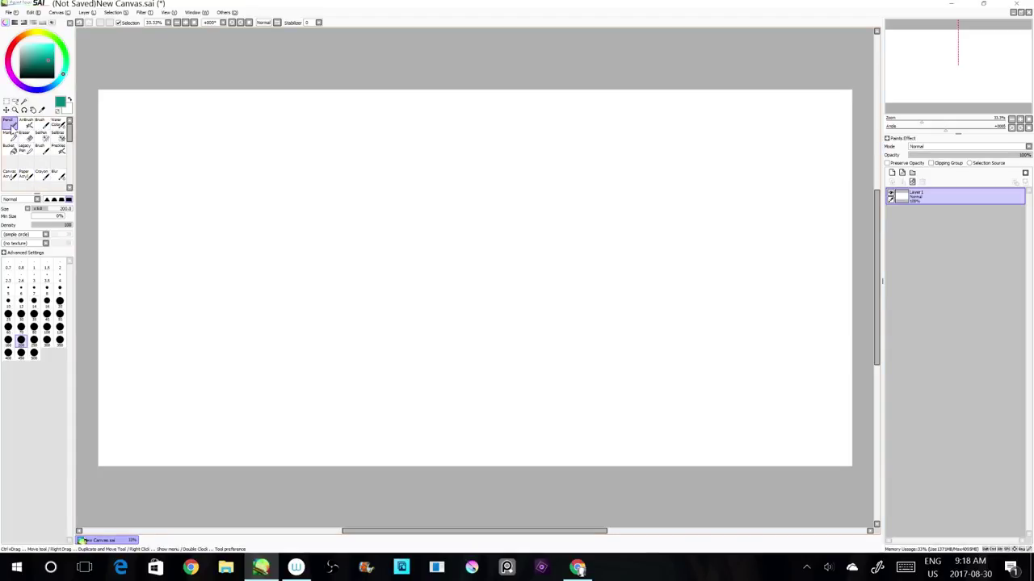
Check that the Pencil's Custom Tool shortcut key is N, then cancel without changes
{"action": "double_click", "coordinate": [12, 125]}
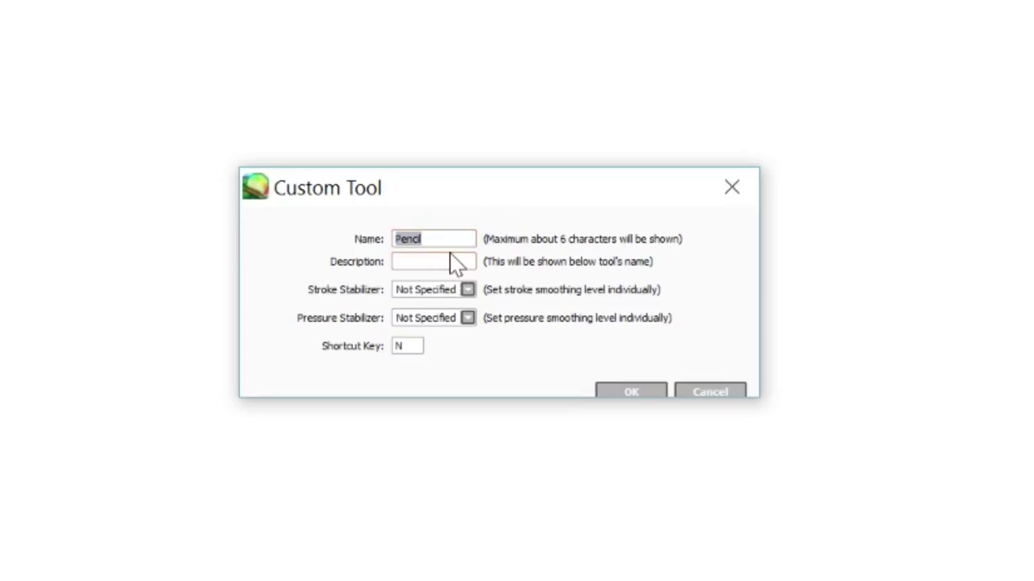
{"action": "left_click", "coordinate": [404, 346]}
{"action": "left_click", "coordinate": [707, 392]}
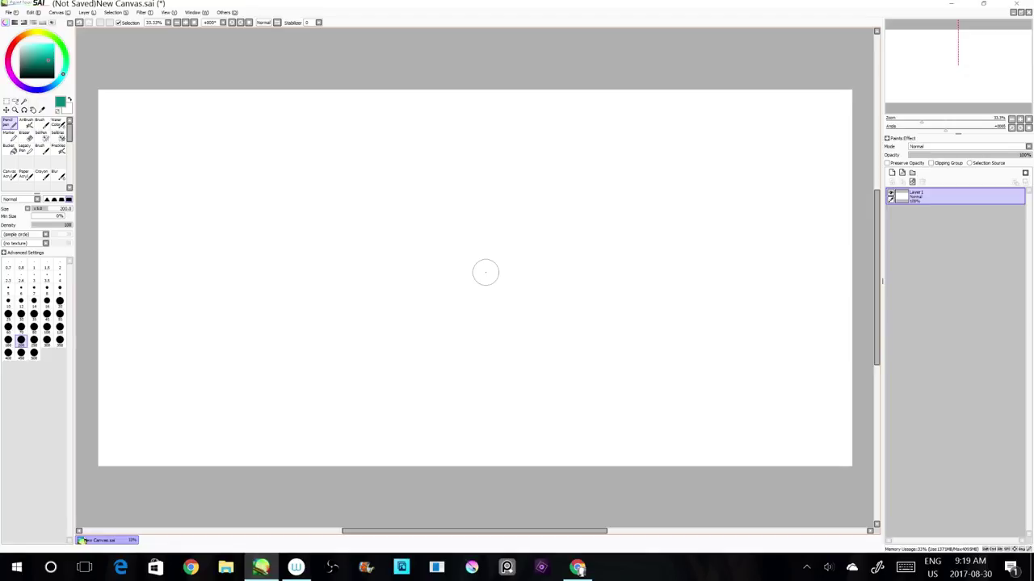
{"action": "left_click", "coordinate": [224, 12]}
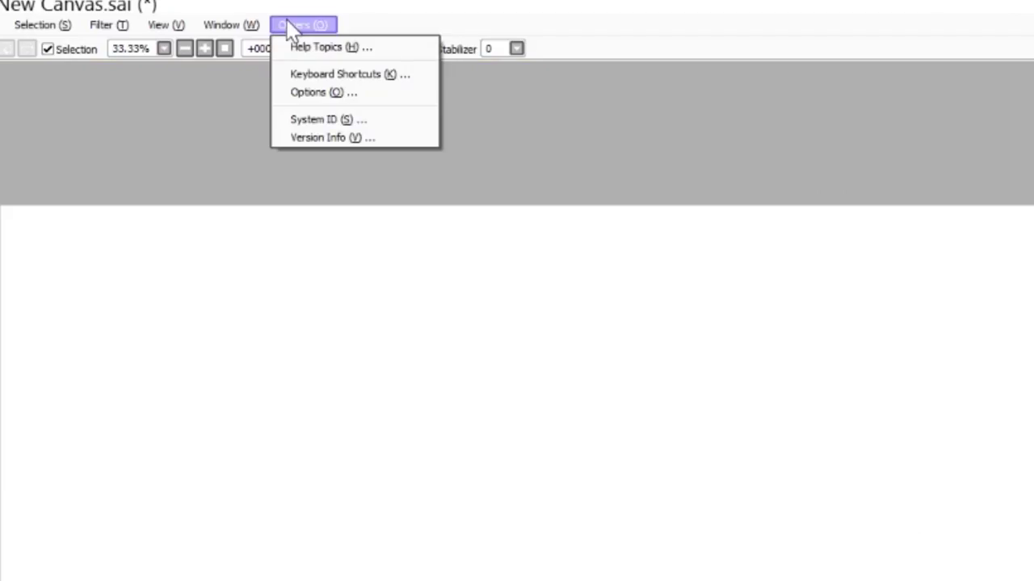
{"action": "left_click", "coordinate": [305, 94]}
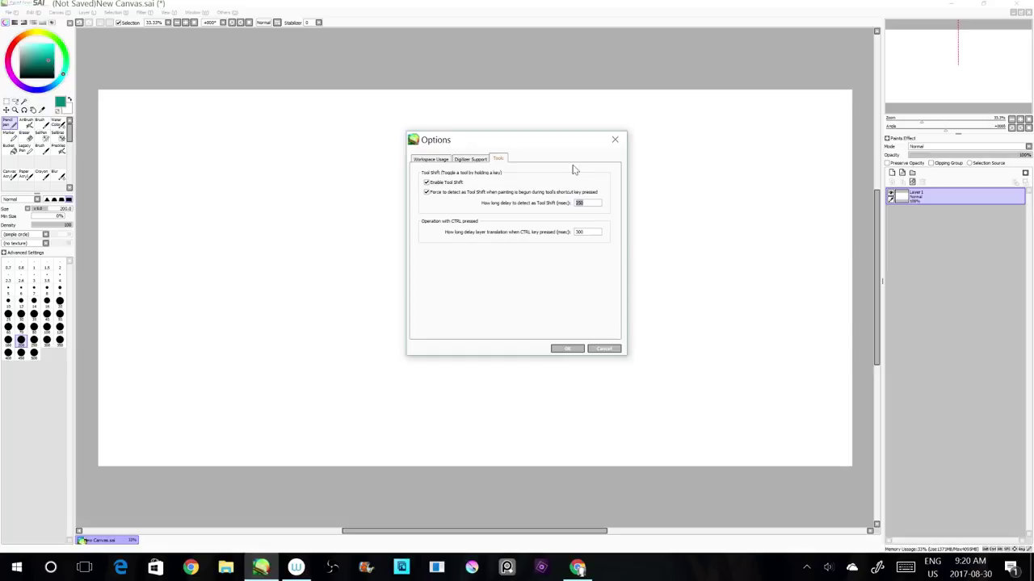
{"action": "left_click", "coordinate": [606, 349]}
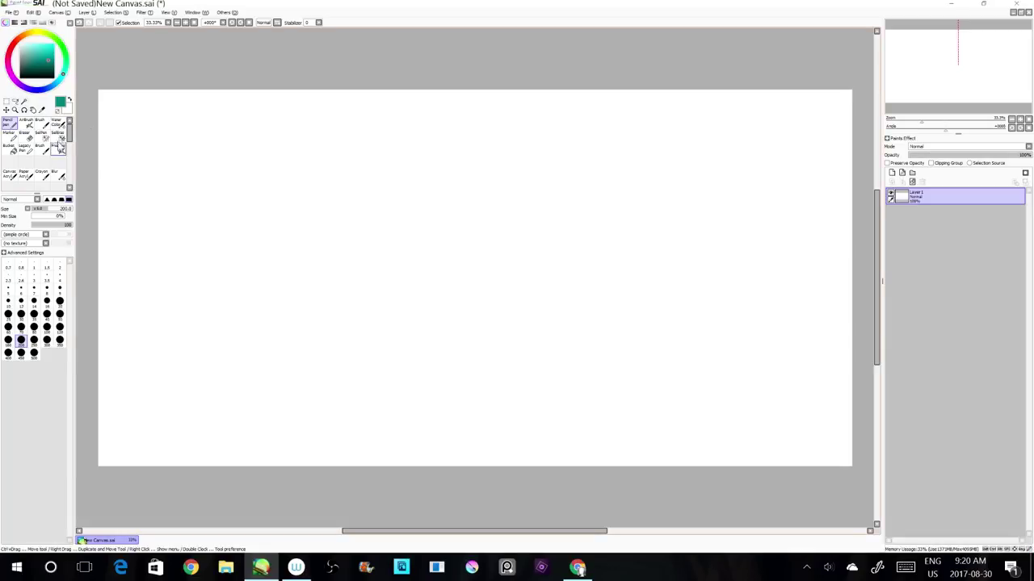
Paint teal zigzags with the Brush and erase through them with E, undoing once
{"action": "left_click", "coordinate": [41, 123]}
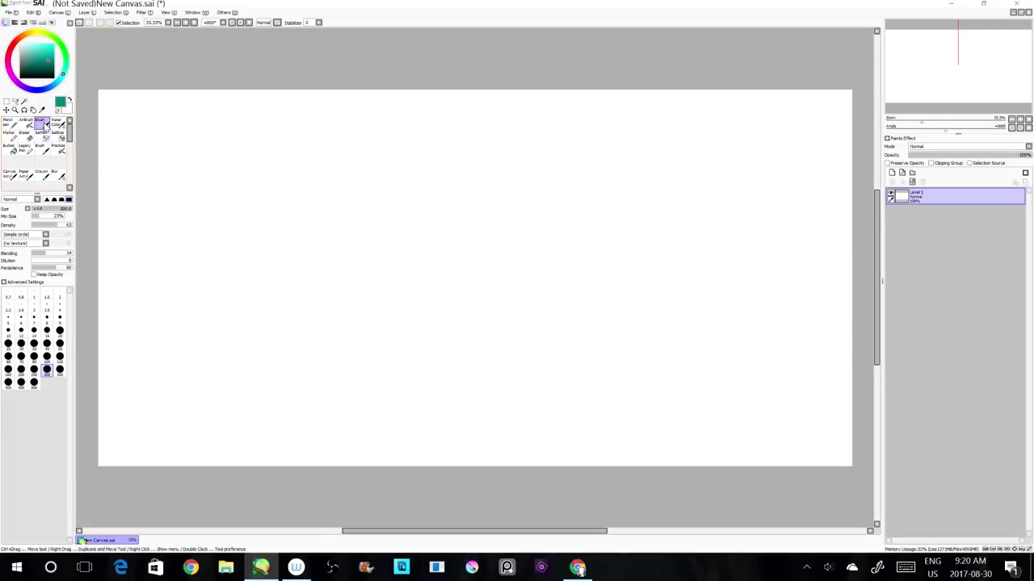
{"action": "mouse_move", "coordinate": [359, 176]}
{"action": "left_mouse_down"}
{"action": "mouse_move", "coordinate": [288, 261]}
{"action": "mouse_move", "coordinate": [324, 311]}
{"action": "mouse_move", "coordinate": [269, 313]}
{"action": "left_mouse_up"}
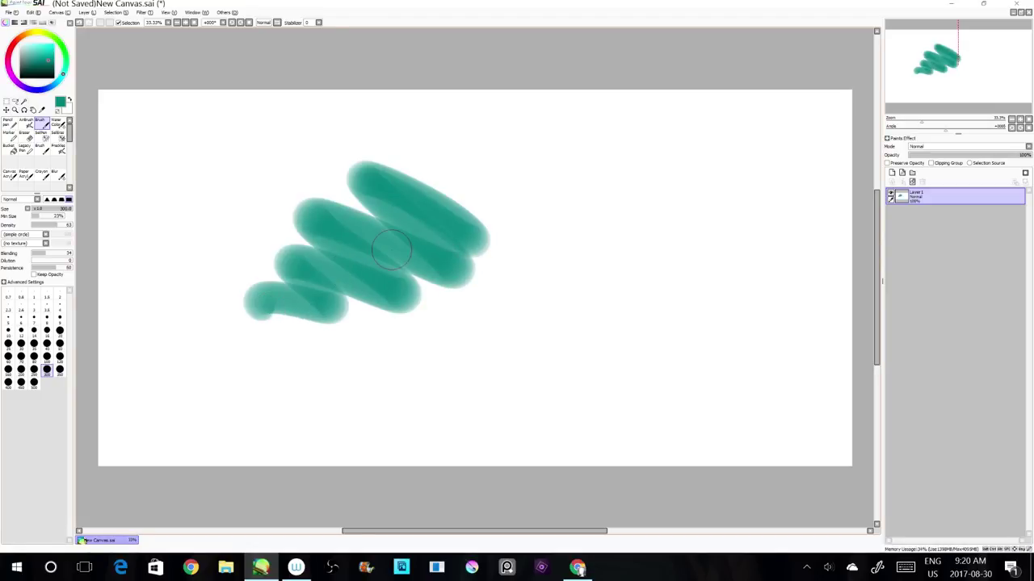
{"action": "key", "text": "e"}
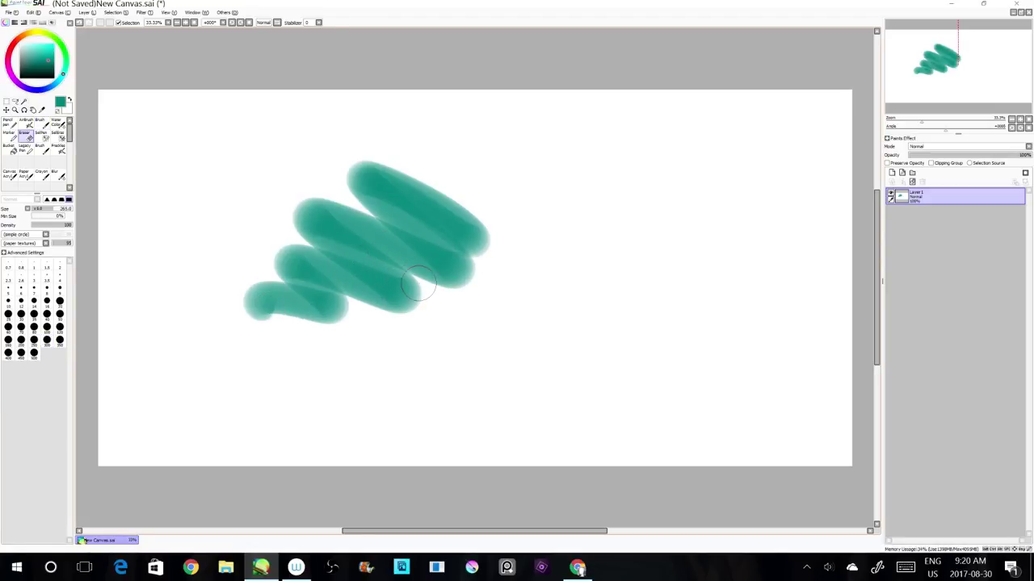
{"action": "mouse_move", "coordinate": [387, 184]}
{"action": "left_mouse_down"}
{"action": "mouse_move", "coordinate": [468, 212]}
{"action": "mouse_move", "coordinate": [329, 259]}
{"action": "left_mouse_up"}
{"action": "key", "text": "ctrl+z"}
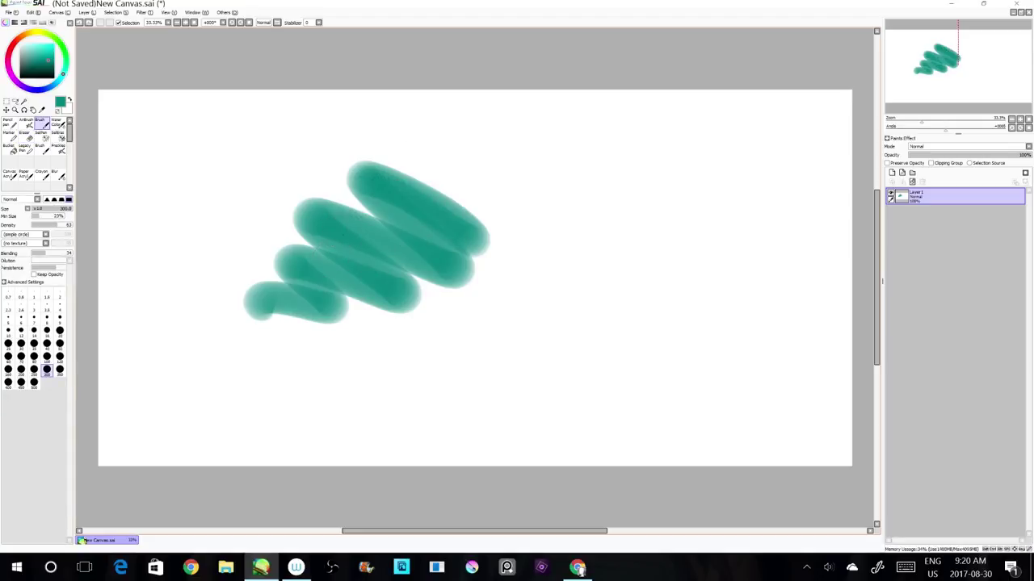
{"action": "mouse_move", "coordinate": [404, 178]}
{"action": "left_mouse_down"}
{"action": "mouse_move", "coordinate": [468, 214]}
{"action": "mouse_move", "coordinate": [367, 260]}
{"action": "mouse_move", "coordinate": [319, 263]}
{"action": "left_mouse_up"}
{"action": "key", "text": "b"}
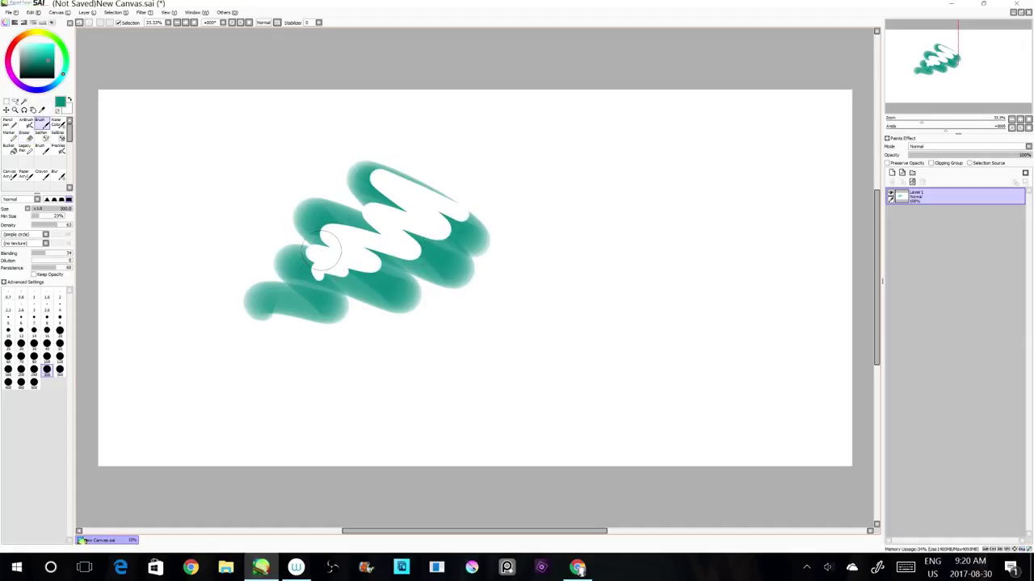
{"action": "mouse_move", "coordinate": [334, 154]}
{"action": "left_mouse_down"}
{"action": "mouse_move", "coordinate": [318, 135]}
{"action": "mouse_move", "coordinate": [212, 217]}
{"action": "mouse_move", "coordinate": [216, 230]}
{"action": "left_mouse_up"}
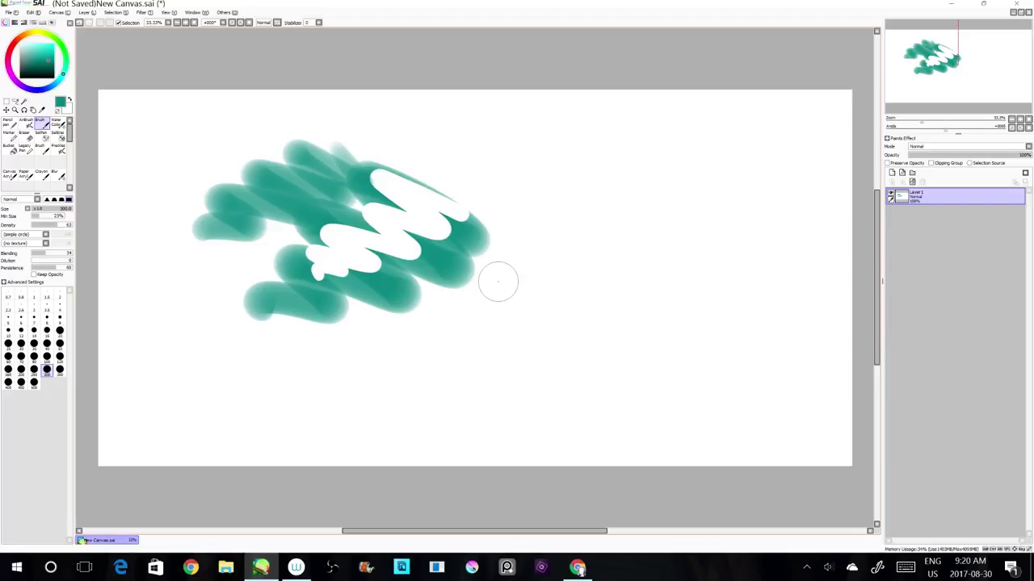
Pan the view, enlarge the eraser to 400, erase some teal, then clear the layer
{"action": "key", "text": "e"}
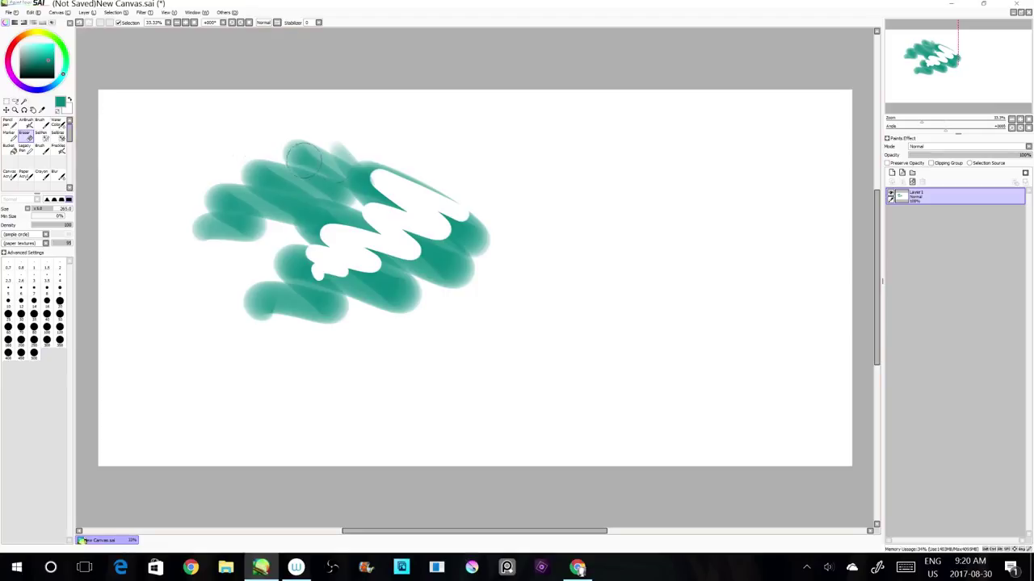
{"action": "mouse_move", "coordinate": [448, 261]}
{"action": "left_mouse_down"}
{"action": "mouse_move", "coordinate": [490, 275]}
{"action": "mouse_move", "coordinate": [473, 284]}
{"action": "mouse_move", "coordinate": [407, 235]}
{"action": "left_mouse_up"}
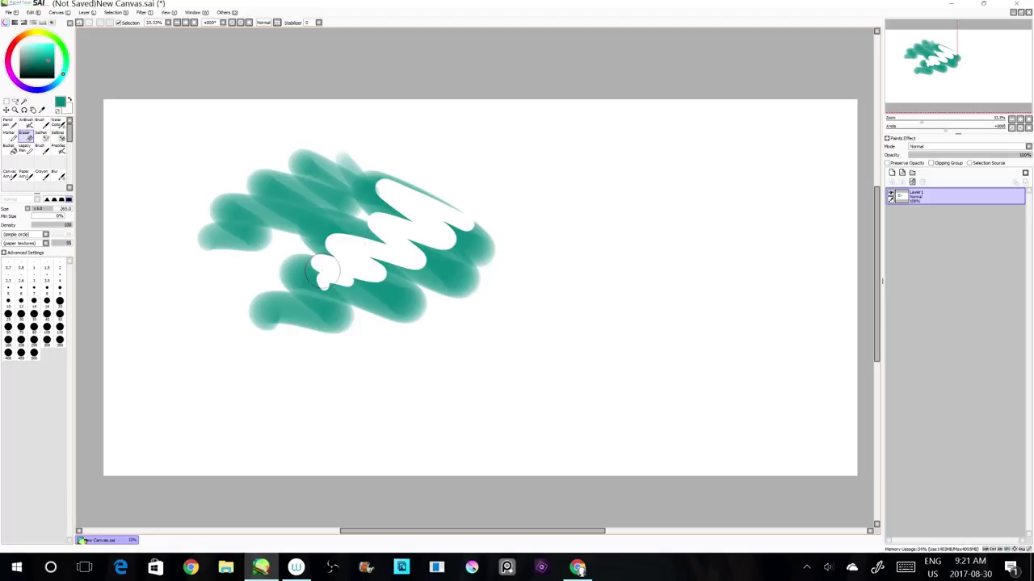
{"action": "key", "text": "bracketright"}
{"action": "key", "text": "bracketright"}
{"action": "key", "text": "bracketright"}
{"action": "mouse_move", "coordinate": [365, 169]}
{"action": "left_mouse_down"}
{"action": "mouse_move", "coordinate": [394, 178]}
{"action": "mouse_move", "coordinate": [296, 161]}
{"action": "left_mouse_up"}
{"action": "key", "text": "Delete"}
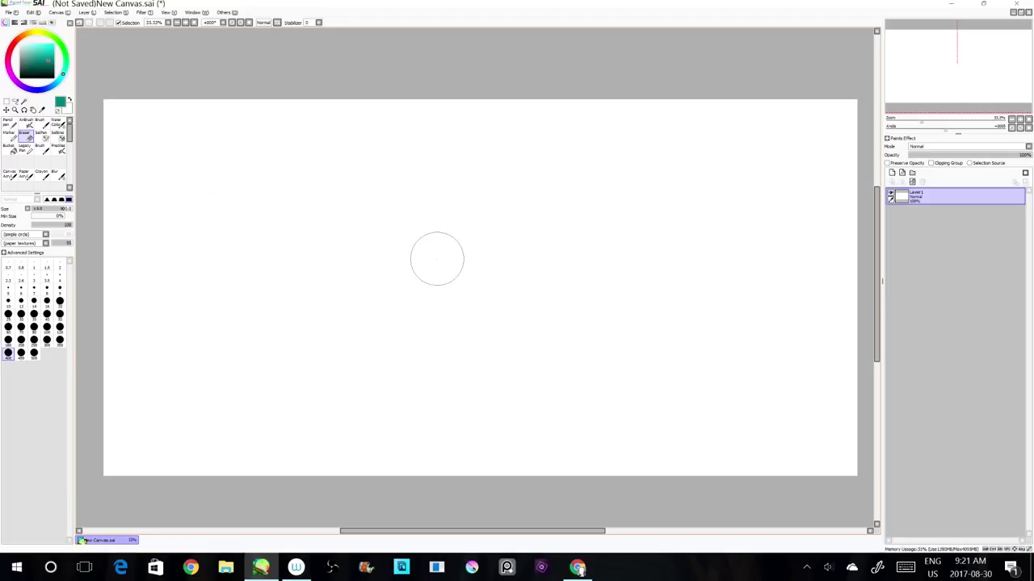
{"action": "scroll", "coordinate": [437, 259], "scroll_direction": "up", "scroll_amount": 3}
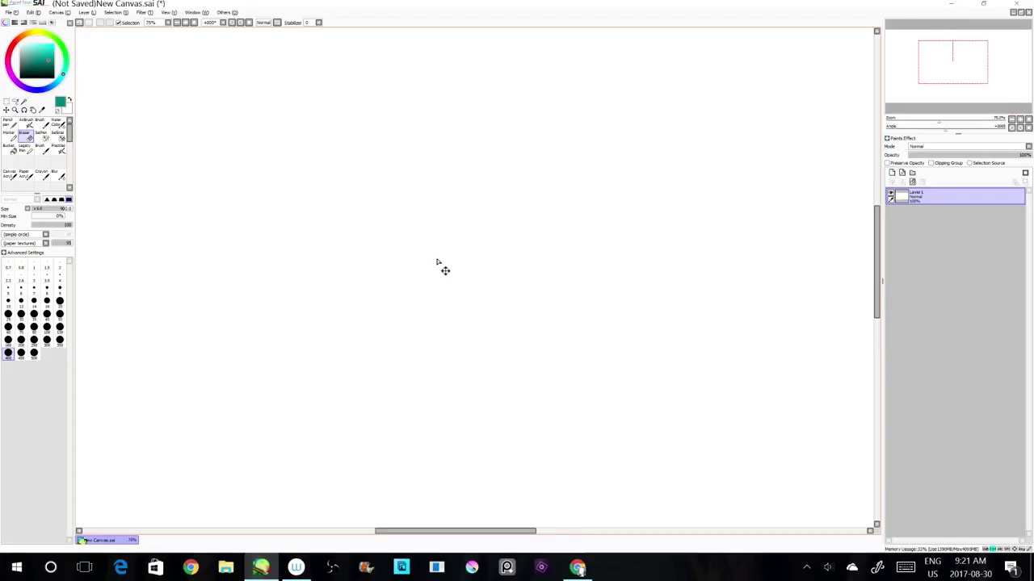
{"action": "scroll", "coordinate": [437, 263], "scroll_direction": "down", "scroll_amount": 2}
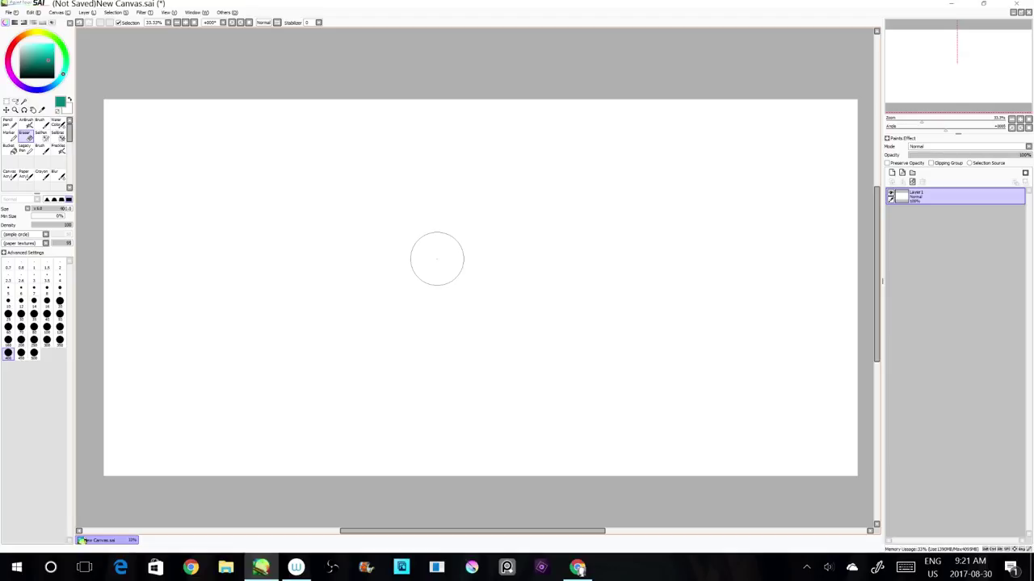
{"action": "scroll", "coordinate": [437, 258], "scroll_direction": "down", "scroll_amount": 4}
{"action": "scroll", "coordinate": [437, 258], "scroll_direction": "up", "scroll_amount": 7}
{"action": "scroll", "coordinate": [437, 258], "scroll_direction": "down", "scroll_amount": 7}
{"action": "scroll", "coordinate": [437, 258], "scroll_direction": "up", "scroll_amount": 5}
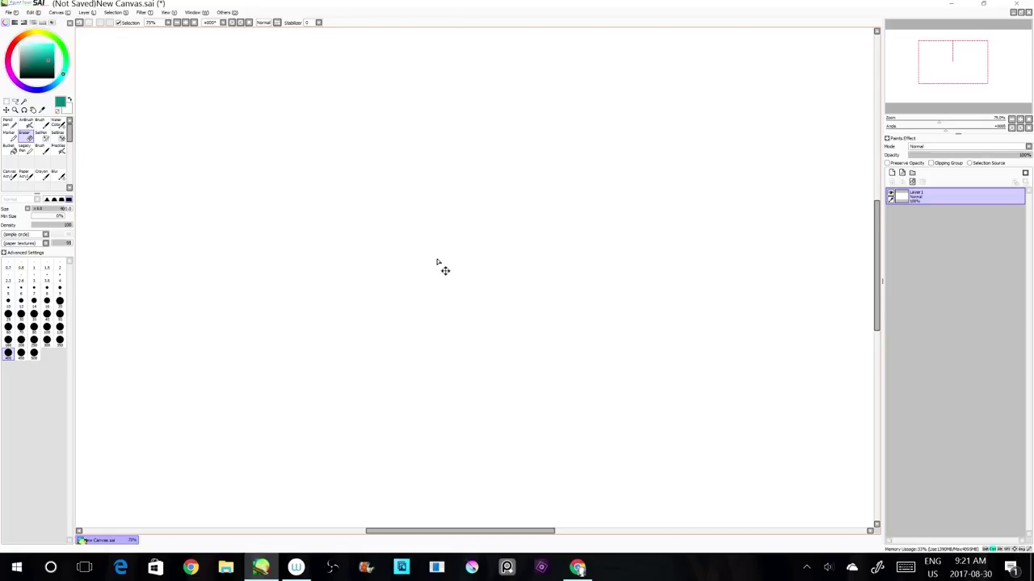
{"action": "scroll", "coordinate": [436, 203], "scroll_direction": "down", "scroll_amount": 2}
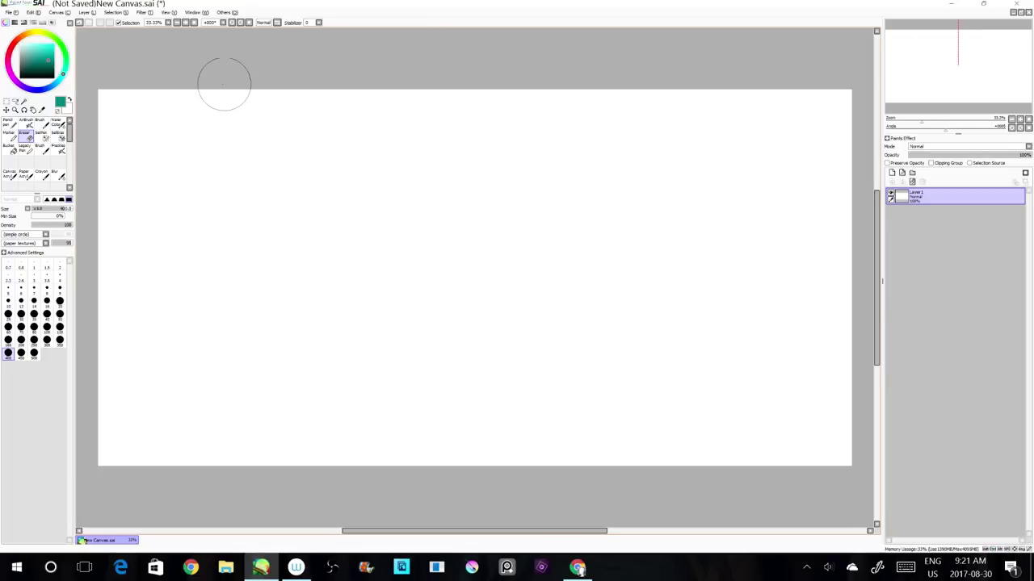
{"action": "scroll", "coordinate": [227, 72], "scroll_direction": "down", "scroll_amount": 1}
{"action": "scroll", "coordinate": [228, 73], "scroll_direction": "up", "scroll_amount": 1}
{"action": "scroll", "coordinate": [226, 69], "scroll_direction": "up", "scroll_amount": 2}
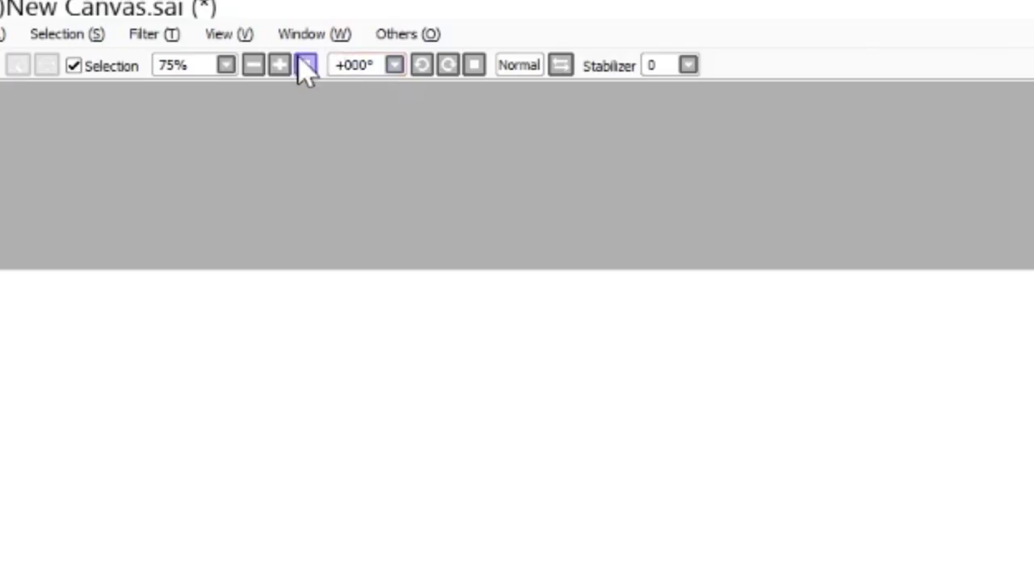
{"action": "left_click", "coordinate": [193, 22]}
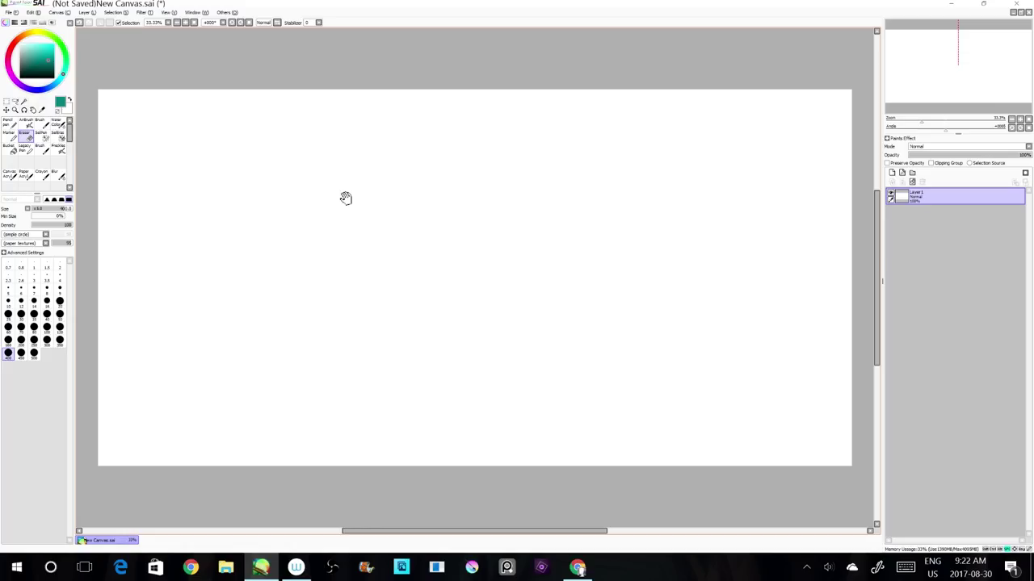
{"action": "left_click_drag", "start_coordinate": [404, 201], "coordinate": [368, 155]}
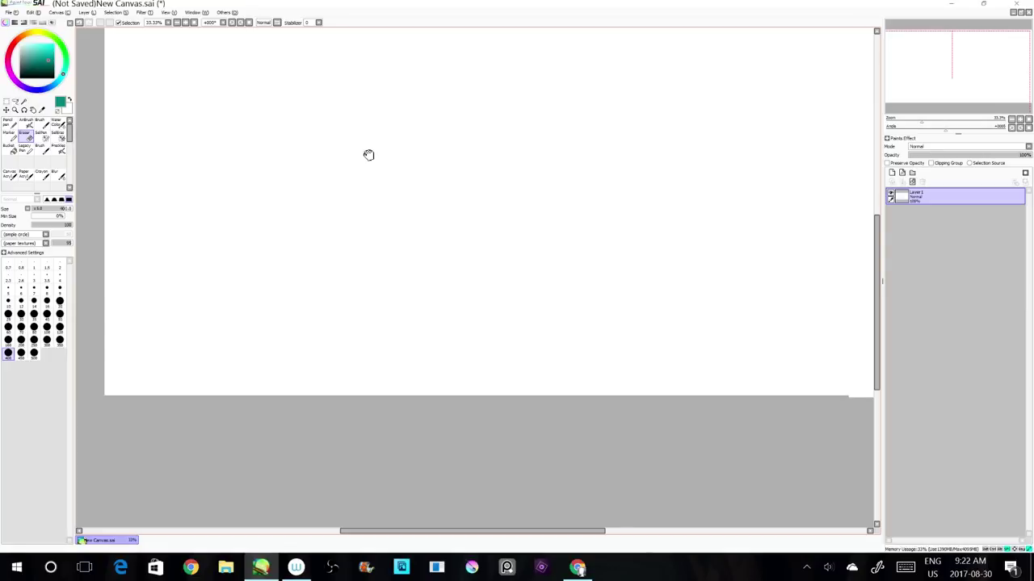
{"action": "left_click_drag", "start_coordinate": [368, 155], "coordinate": [350, 198]}
{"action": "mouse_move", "coordinate": [952, 71]}
{"action": "left_mouse_down"}
{"action": "mouse_move", "coordinate": [932, 88]}
{"action": "mouse_move", "coordinate": [955, 68]}
{"action": "left_mouse_up"}
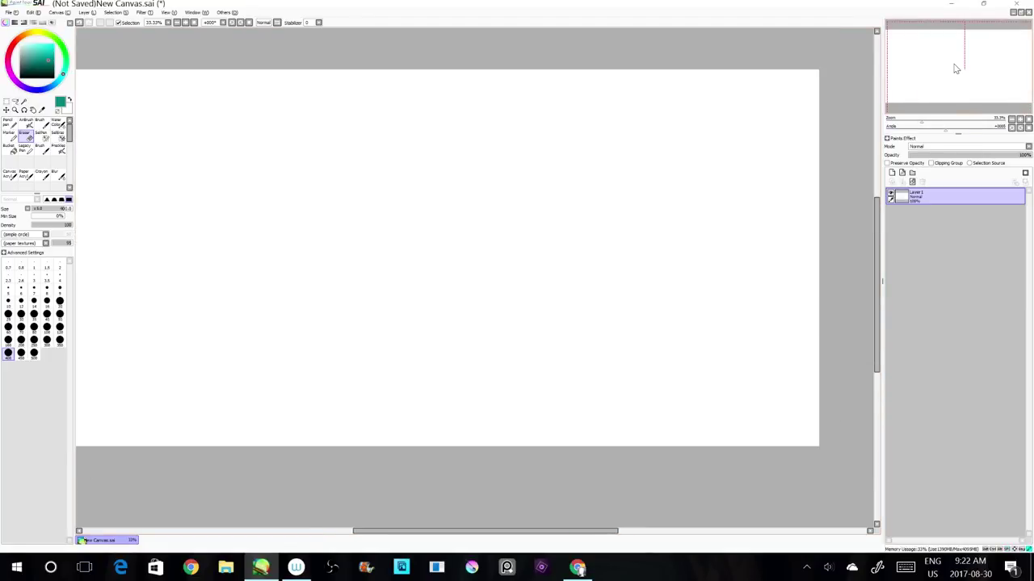
{"action": "mouse_move", "coordinate": [595, 173]}
{"action": "left_mouse_down"}
{"action": "mouse_move", "coordinate": [662, 180]}
{"action": "mouse_move", "coordinate": [646, 164]}
{"action": "mouse_move", "coordinate": [621, 173]}
{"action": "left_mouse_up"}
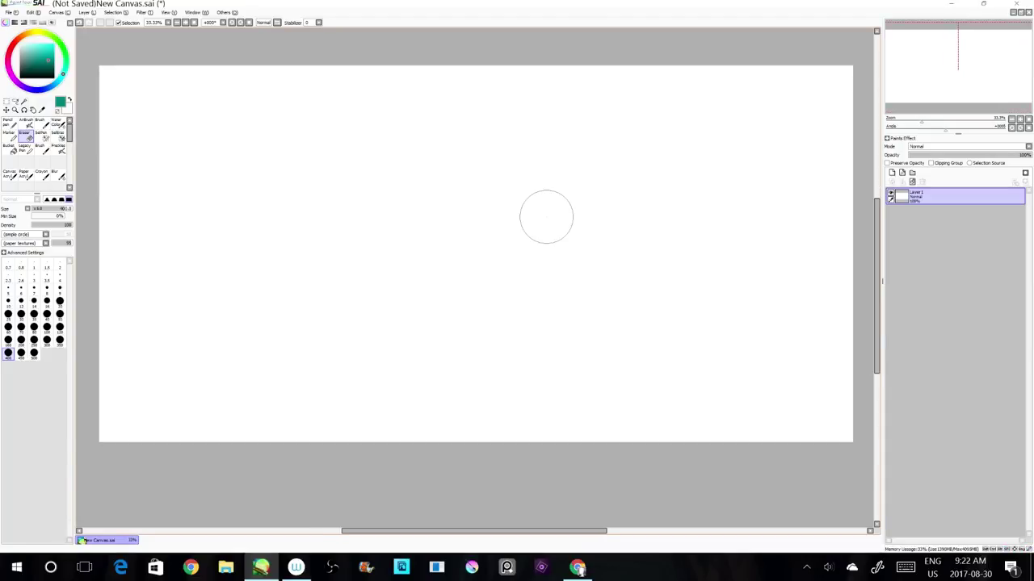
{"action": "left_click_drag", "start_coordinate": [454, 153], "coordinate": [781, 420]}
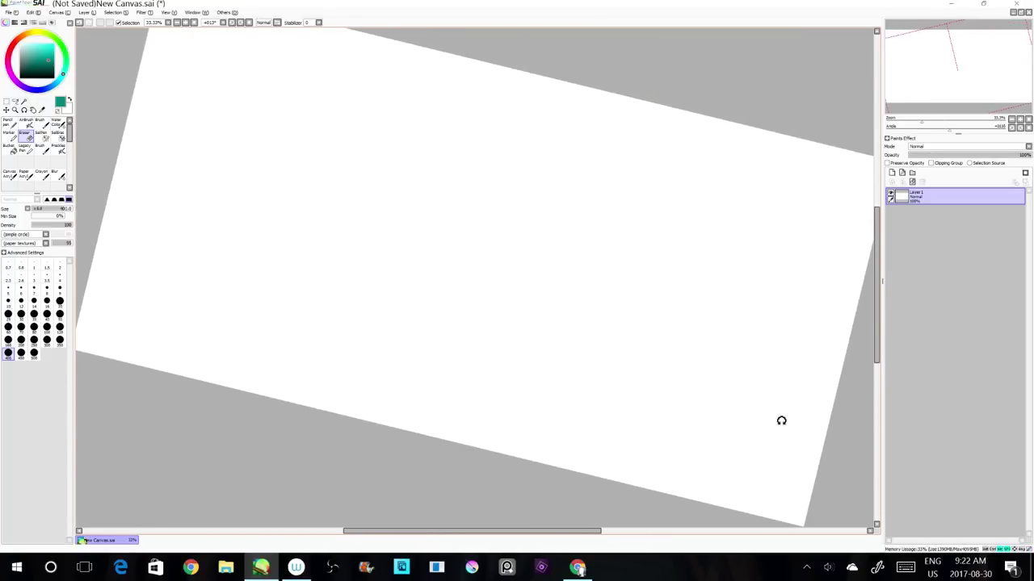
{"action": "mouse_move", "coordinate": [733, 173]}
{"action": "left_mouse_down"}
{"action": "mouse_move", "coordinate": [740, 244]}
{"action": "mouse_move", "coordinate": [755, 169]}
{"action": "mouse_move", "coordinate": [745, 150]}
{"action": "mouse_move", "coordinate": [746, 229]}
{"action": "mouse_move", "coordinate": [713, 218]}
{"action": "left_mouse_up"}
{"action": "key", "text": "Home"}
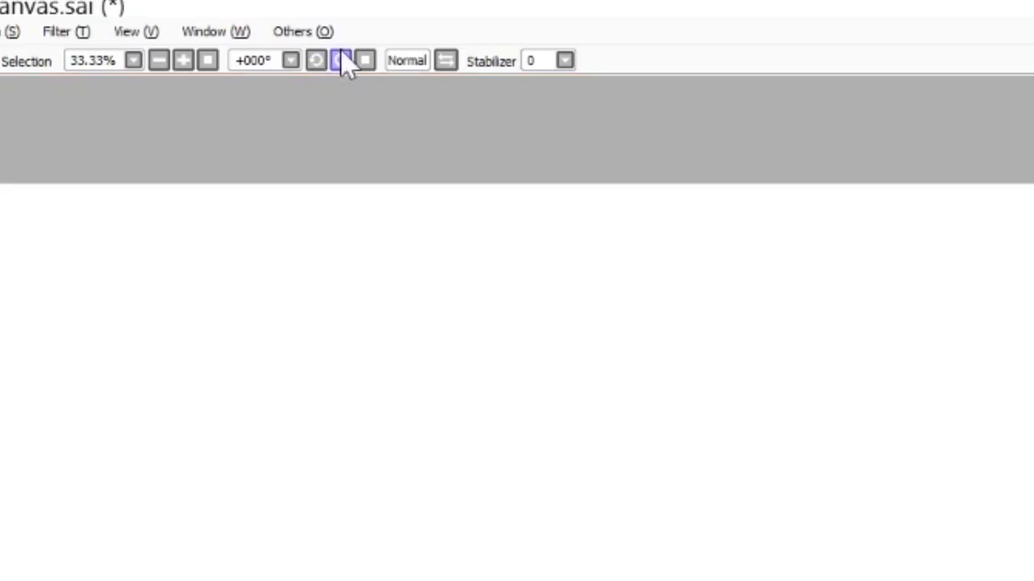
{"action": "left_click", "coordinate": [240, 22]}
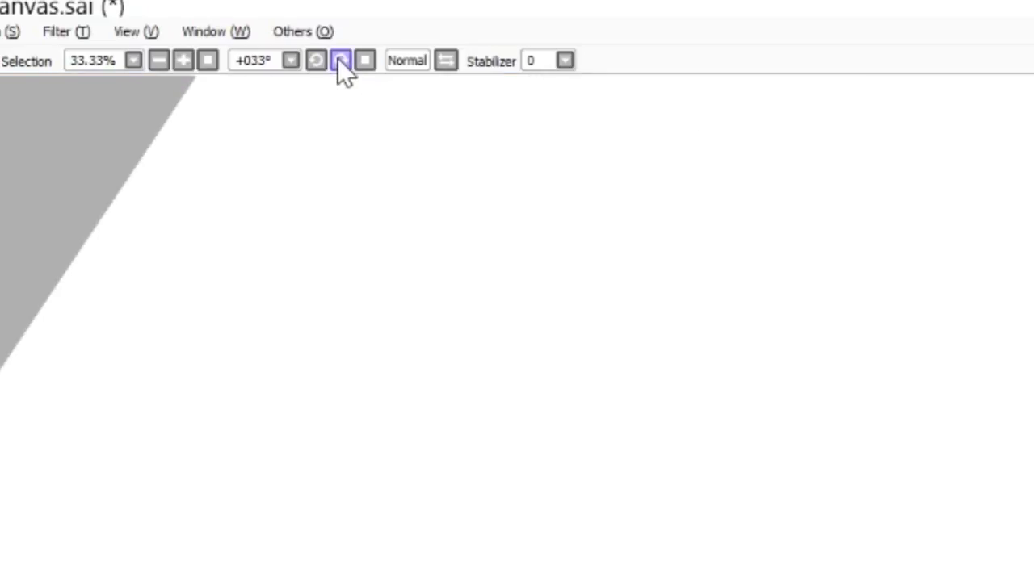
{"action": "left_click", "coordinate": [365, 61]}
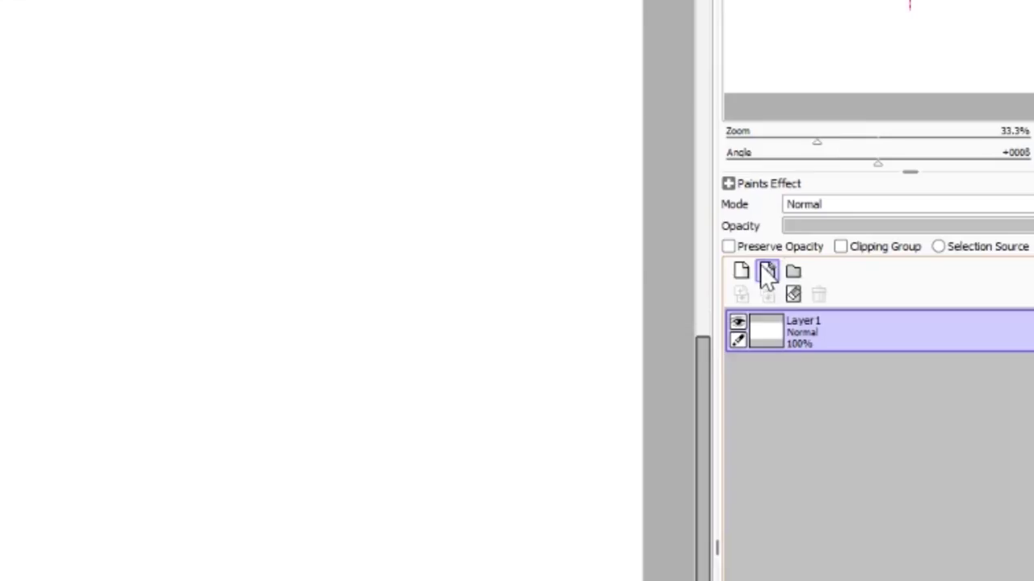
Add Linework1 and draw a closed teal circle while rotating the canvas with Delete
{"action": "left_click", "coordinate": [902, 173]}
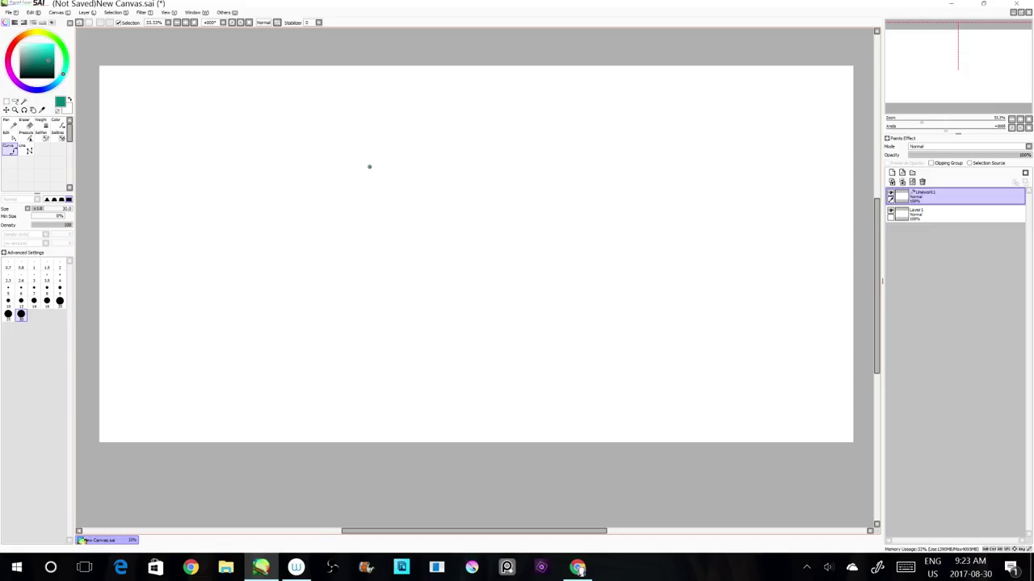
{"action": "mouse_move", "coordinate": [369, 166]}
{"action": "left_mouse_down"}
{"action": "mouse_move", "coordinate": [348, 187]}
{"action": "mouse_move", "coordinate": [371, 167]}
{"action": "left_mouse_up"}
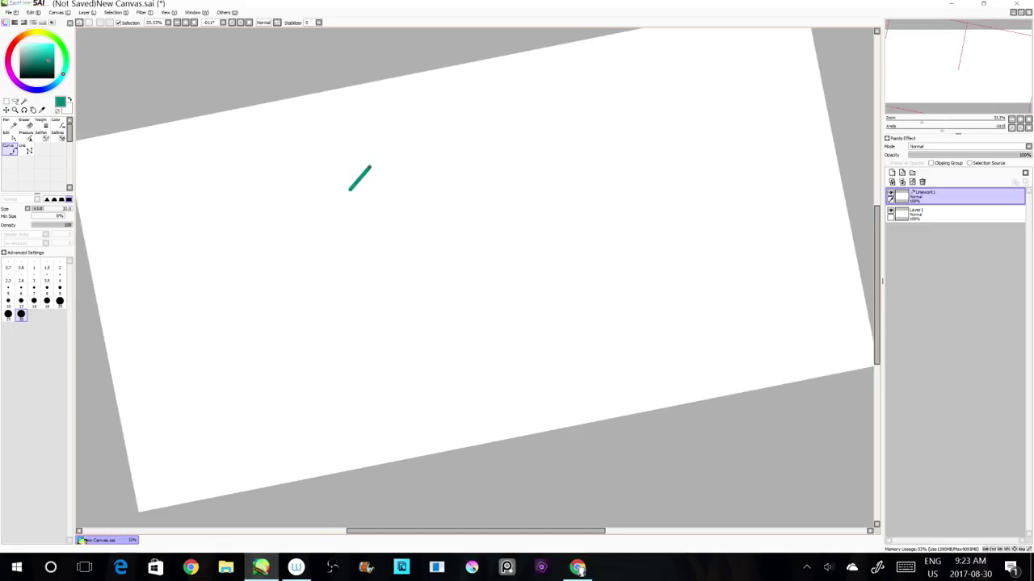
{"action": "key", "text": "Delete"}
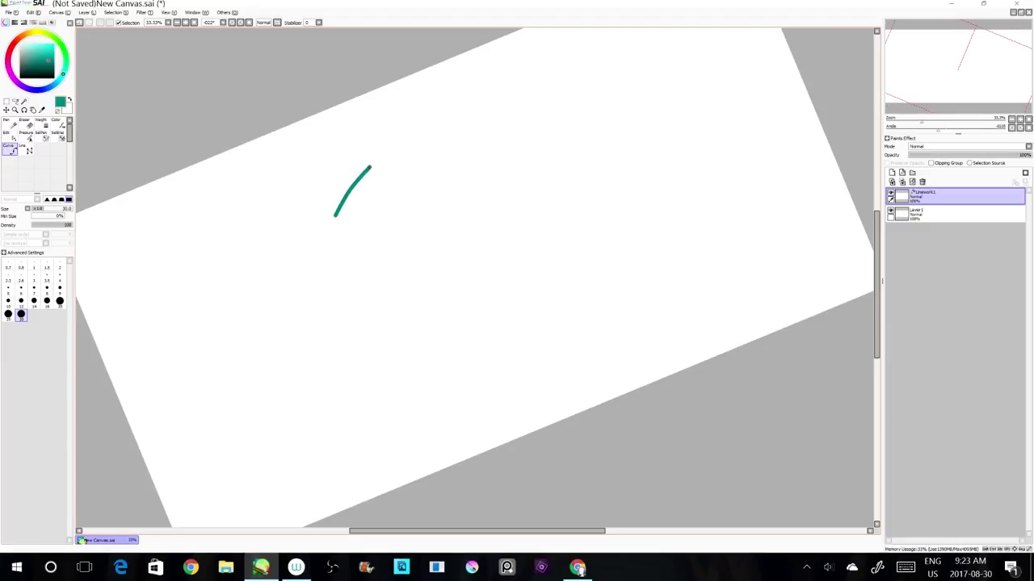
{"action": "key", "text": "Delete"}
{"action": "key", "text": "Delete"}
{"action": "key", "text": "Delete"}
{"action": "key", "text": "Delete"}
{"action": "key", "text": "Delete"}
{"action": "mouse_move", "coordinate": [369, 167]}
{"action": "left_mouse_down"}
{"action": "mouse_move", "coordinate": [350, 190]}
{"action": "mouse_move", "coordinate": [370, 167]}
{"action": "left_mouse_up"}
{"action": "key", "text": "Delete"}
{"action": "key", "text": "Delete"}
{"action": "key", "text": "Delete"}
{"action": "key", "text": "Delete"}
{"action": "key", "text": "Delete"}
{"action": "key", "text": "Delete"}
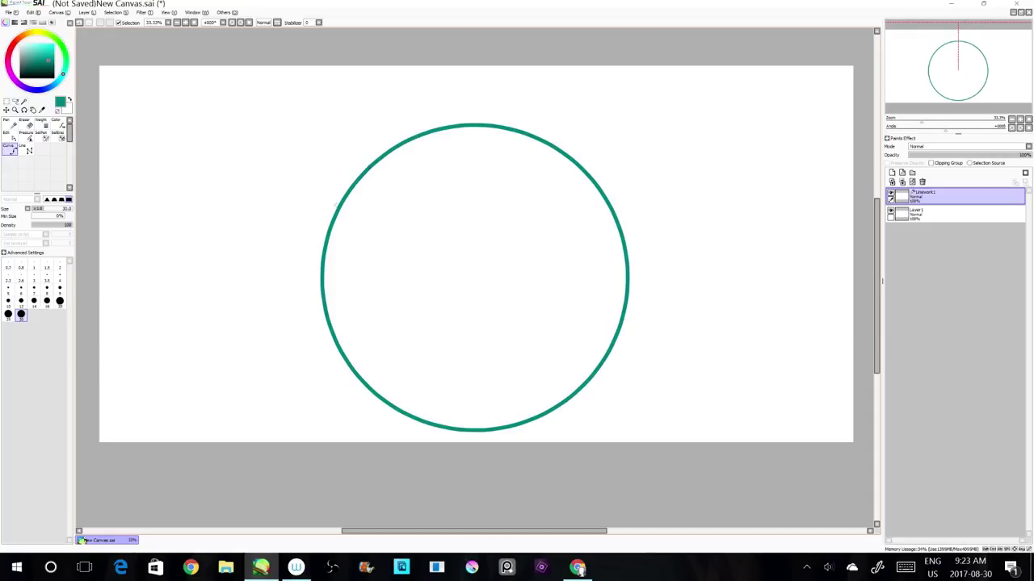
{"action": "left_click", "coordinate": [7, 110]}
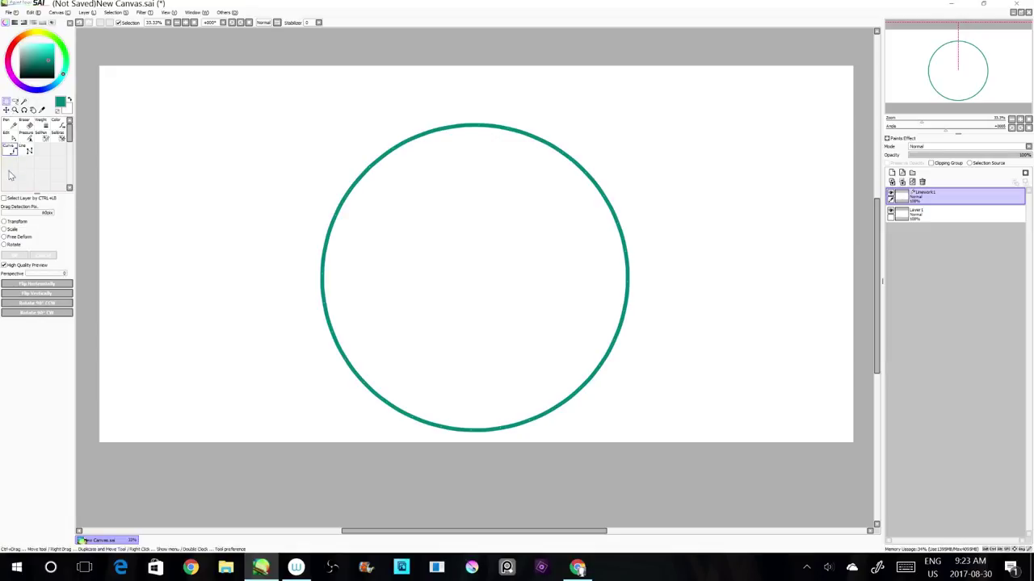
{"action": "left_click", "coordinate": [16, 222]}
{"action": "left_click_drag", "start_coordinate": [390, 155], "coordinate": [379, 139]}
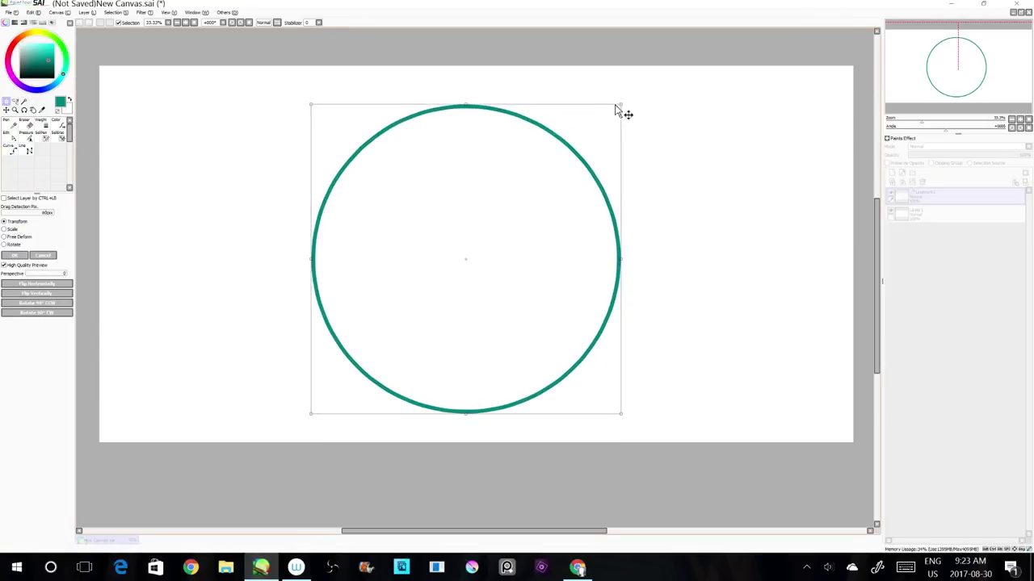
{"action": "left_click_drag", "start_coordinate": [621, 105], "coordinate": [696, 126]}
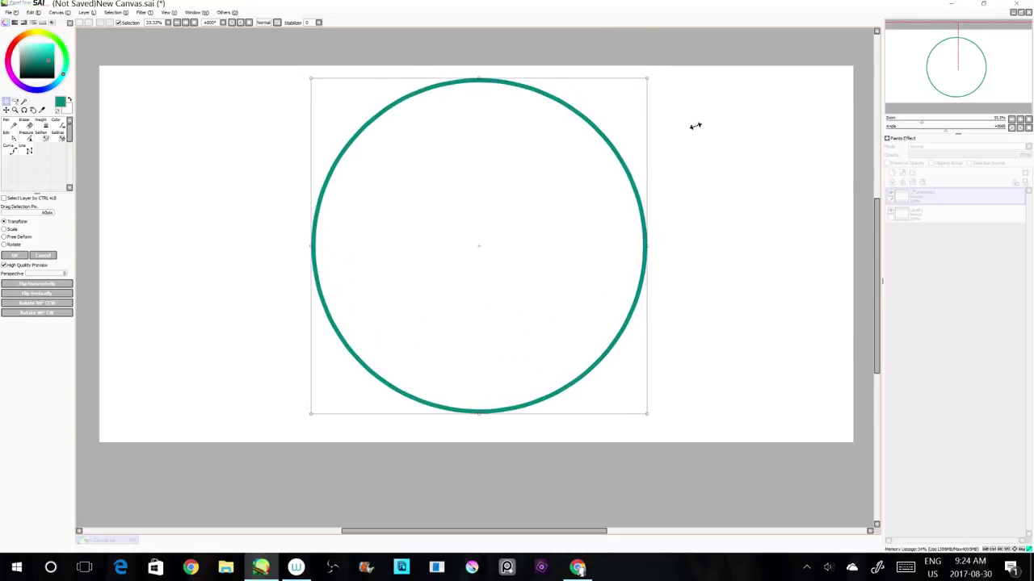
{"action": "left_click_drag", "start_coordinate": [696, 126], "coordinate": [595, 201]}
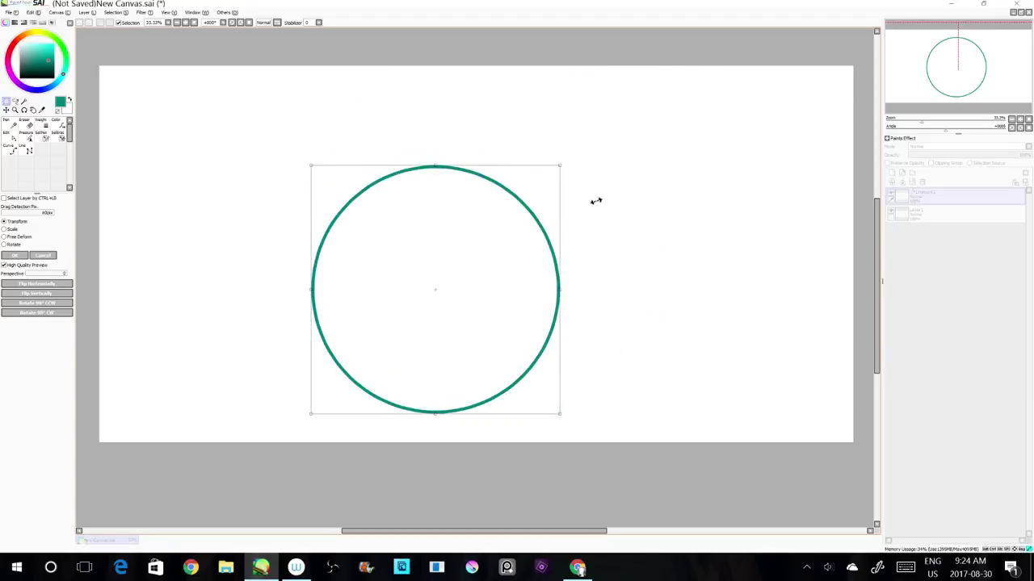
{"action": "key", "text": "Return"}
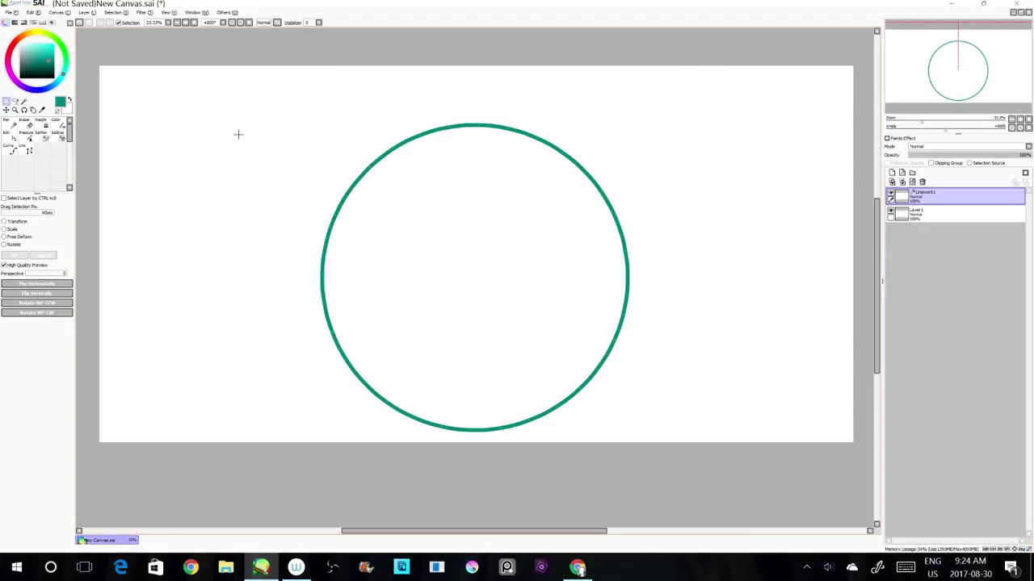
{"action": "key", "text": "Tab"}
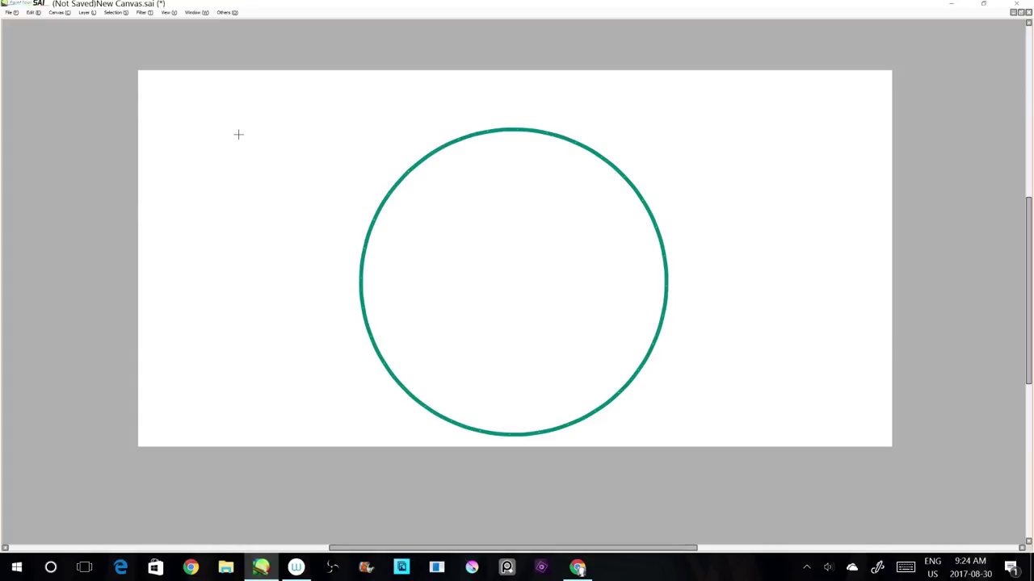
Toggle full-screen view with F11, then hide and restore all panels with Tab
{"action": "key", "text": "Tab"}
{"action": "key", "text": "Tab"}
{"action": "key", "text": "Tab"}
{"action": "key", "text": "Tab"}
{"action": "key", "text": "F11"}
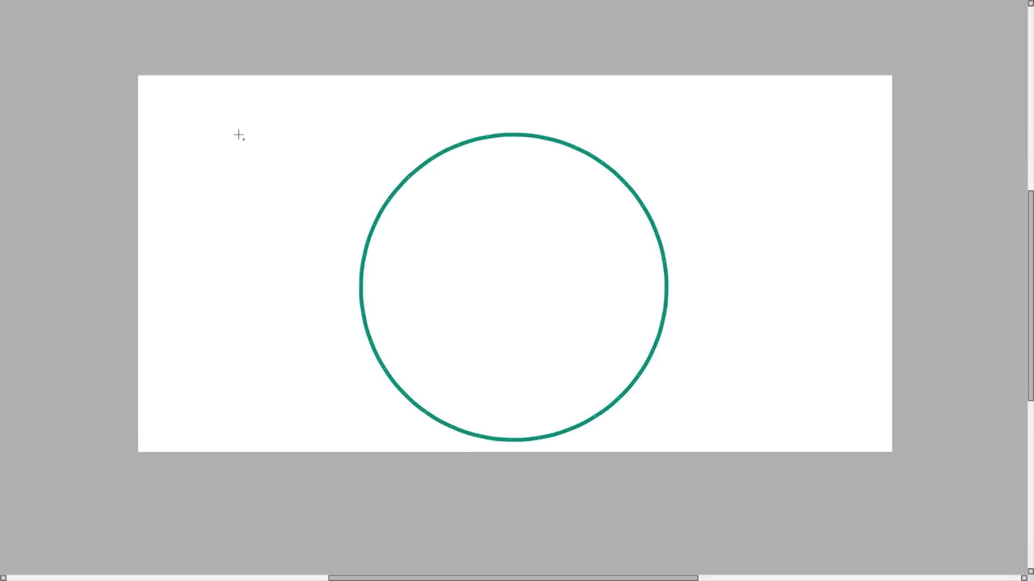
{"action": "key", "text": "F11"}
{"action": "key", "text": "F11"}
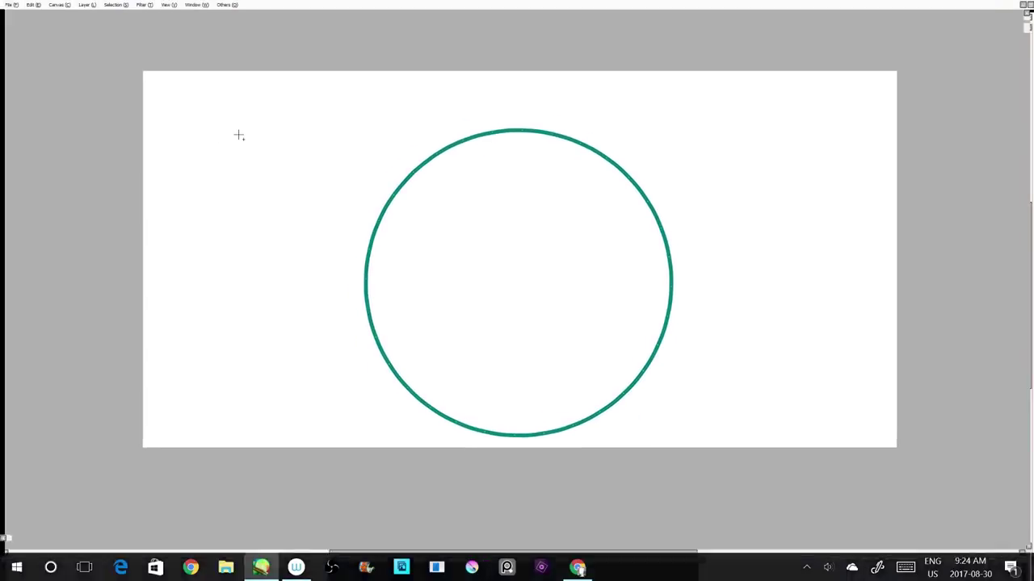
{"action": "key", "text": "F11"}
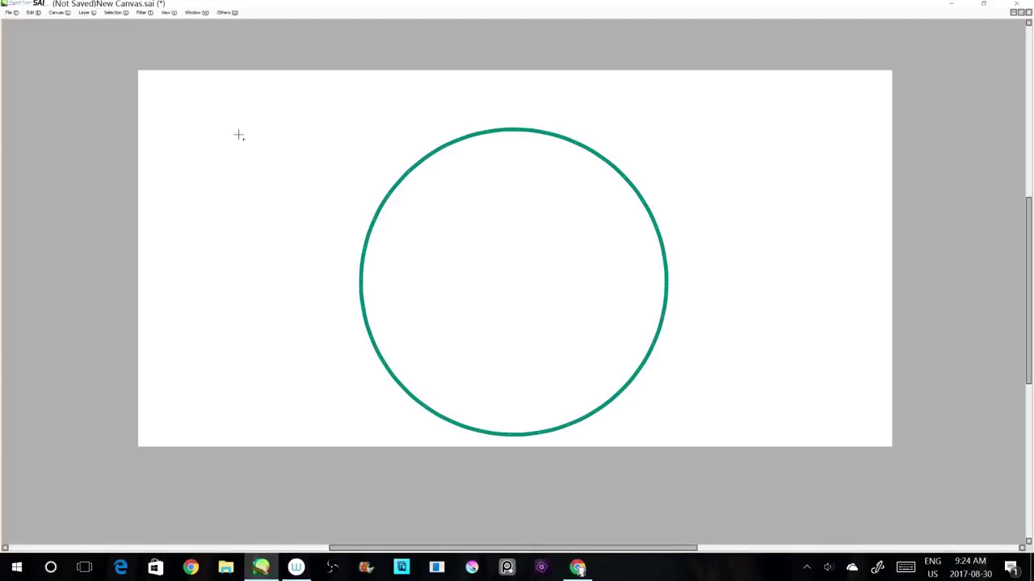
{"action": "key", "text": "Tab"}
{"action": "key", "text": "F11"}
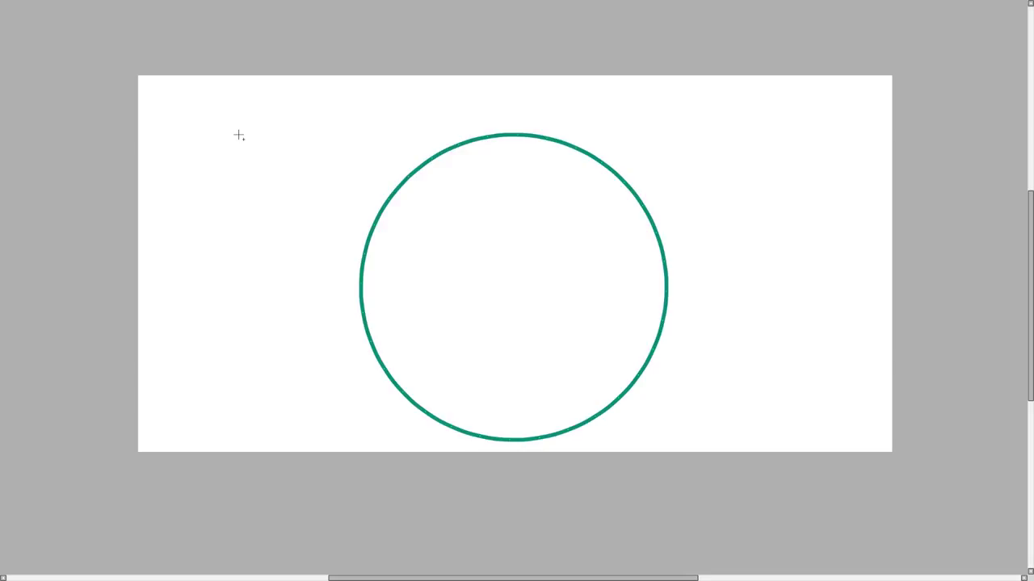
{"action": "key", "text": "Tab"}
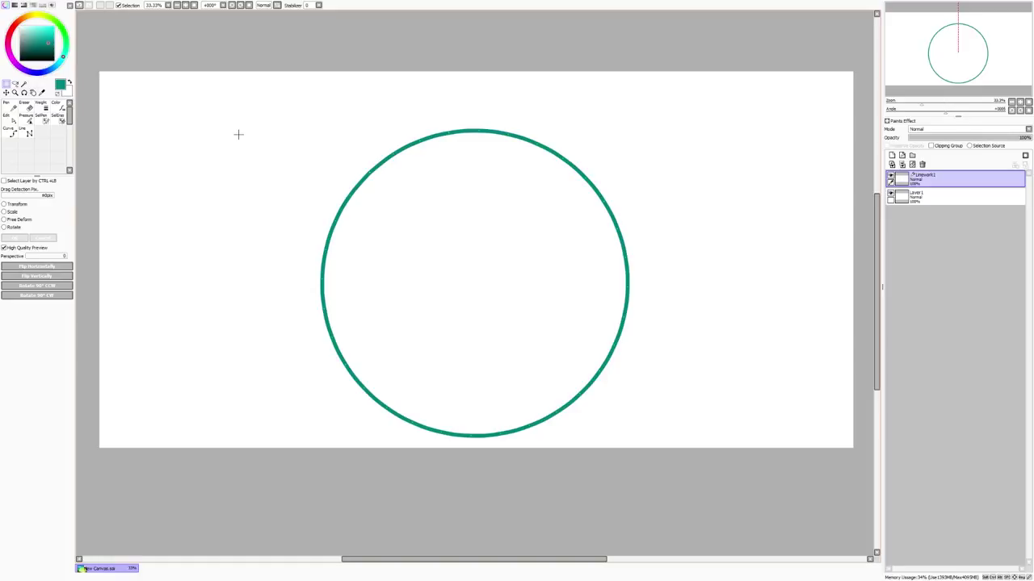
Paint a soft green patch left of the circle on Layer 1, blending paler green over it
{"action": "key", "text": "b"}
{"action": "left_click", "coordinate": [57, 25]}
{"action": "left_click", "coordinate": [37, 32]}
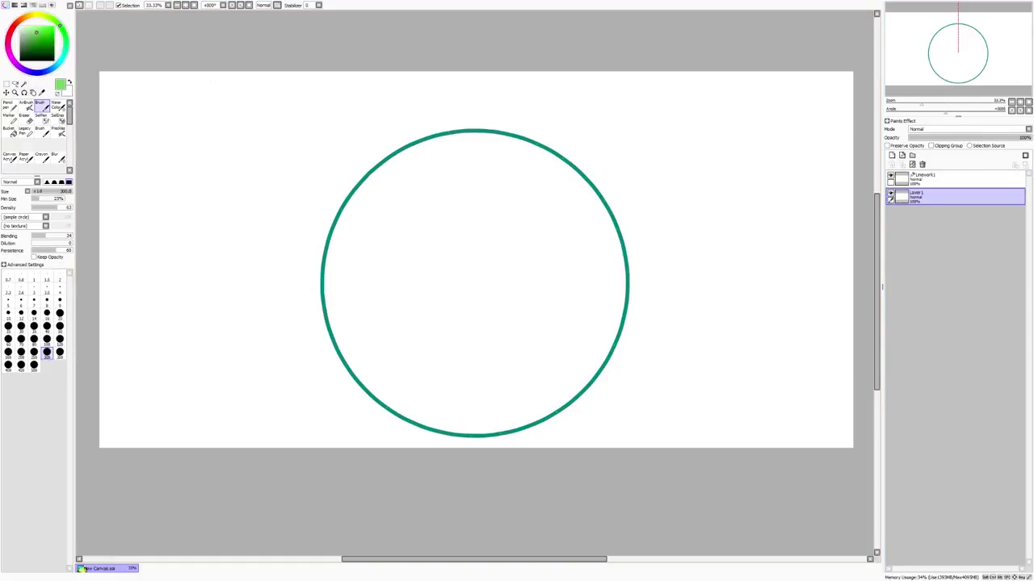
{"action": "left_click_drag", "start_coordinate": [311, 174], "coordinate": [291, 216]}
{"action": "left_click", "coordinate": [305, 211], "text": "alt"}
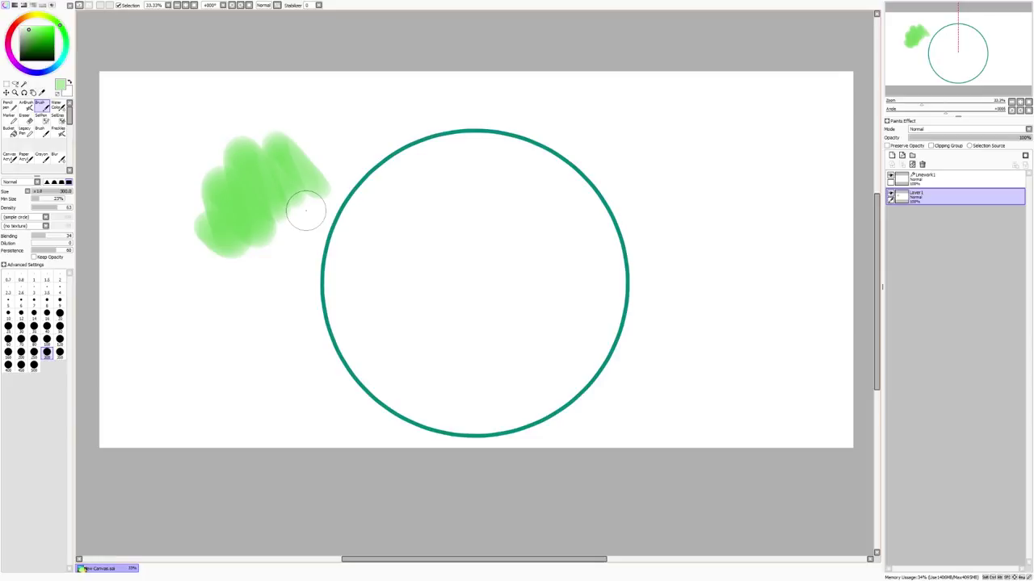
{"action": "mouse_move", "coordinate": [305, 211]}
{"action": "left_mouse_down"}
{"action": "mouse_move", "coordinate": [306, 180]}
{"action": "mouse_move", "coordinate": [288, 185]}
{"action": "mouse_move", "coordinate": [296, 192]}
{"action": "left_mouse_up"}
{"action": "left_click", "coordinate": [306, 190], "text": "alt"}
{"action": "left_click", "coordinate": [319, 181], "text": "alt"}
{"action": "left_click_drag", "start_coordinate": [316, 180], "coordinate": [328, 187]}
Sample the circle's teal, a lighter mint-teal and the stroke's light green from the canvas
{"action": "left_click", "coordinate": [340, 209], "text": "alt"}
{"action": "left_click", "coordinate": [339, 209], "text": "alt"}
{"action": "left_click", "coordinate": [327, 175], "text": "alt"}
{"action": "left_click", "coordinate": [366, 176], "text": "alt"}
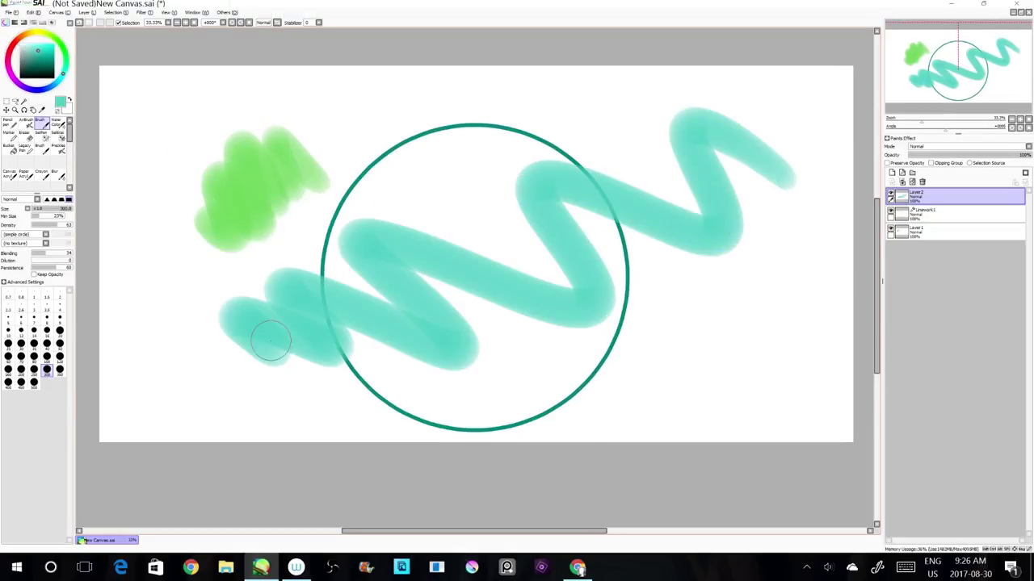
Mirror the canvas view horizontally and back several times using Insert and the flip buttons
{"action": "key", "text": "Insert"}
{"action": "key", "text": "Insert"}
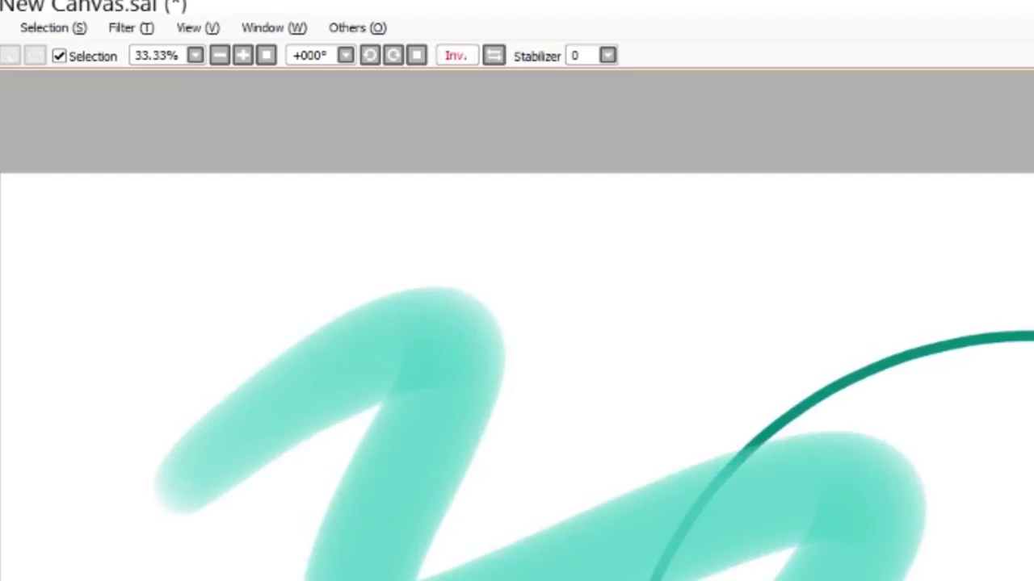
{"action": "left_click", "coordinate": [495, 55]}
{"action": "left_click", "coordinate": [451, 57]}
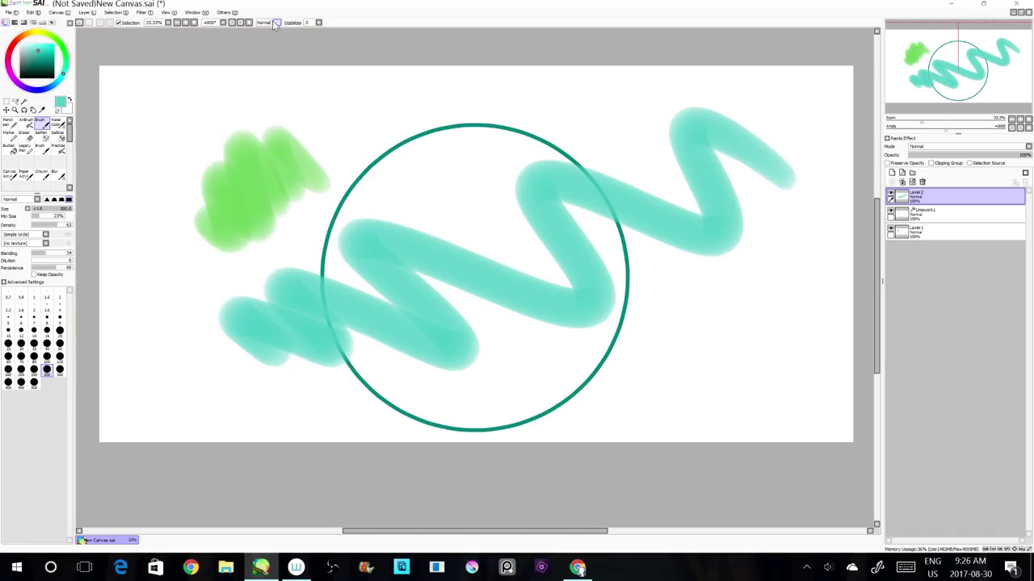
{"action": "left_click", "coordinate": [494, 55]}
{"action": "left_click", "coordinate": [495, 55]}
{"action": "left_click", "coordinate": [278, 25]}
{"action": "left_click", "coordinate": [279, 25]}
{"action": "left_click", "coordinate": [279, 25]}
{"action": "left_click", "coordinate": [278, 25]}
{"action": "left_click", "coordinate": [278, 25]}
{"action": "left_click", "coordinate": [279, 25]}
Choose a brush size multiplier, then enlarge and shrink the brush with ] and [
{"action": "left_click", "coordinate": [37, 209]}
{"action": "left_click", "coordinate": [39, 232]}
{"action": "key", "text": "bracketright"}
{"action": "key", "text": "bracketright"}
{"action": "key", "text": "bracketright"}
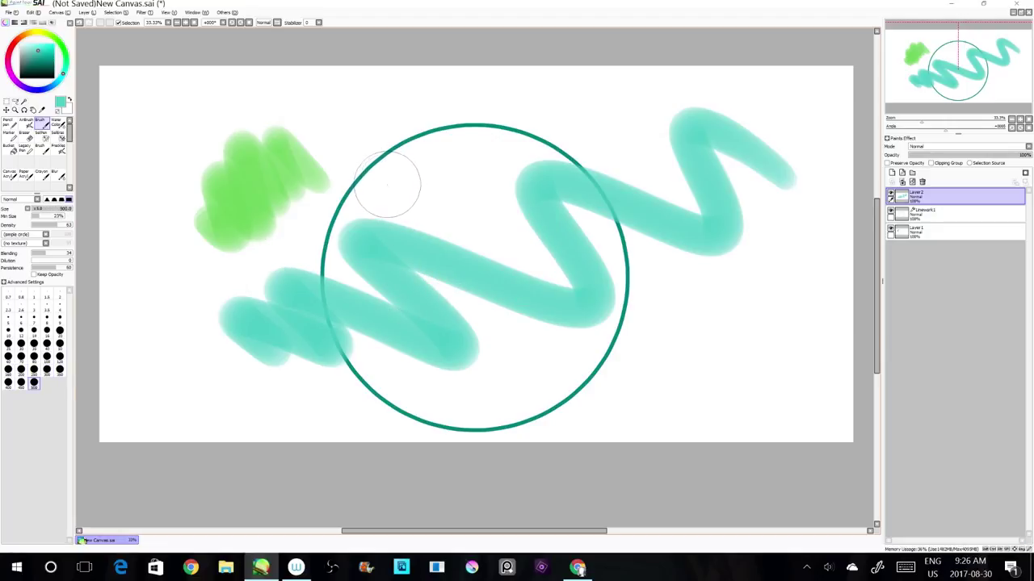
{"action": "key", "text": "bracketleft"}
{"action": "key", "text": "bracketleft"}
{"action": "key", "text": "bracketleft"}
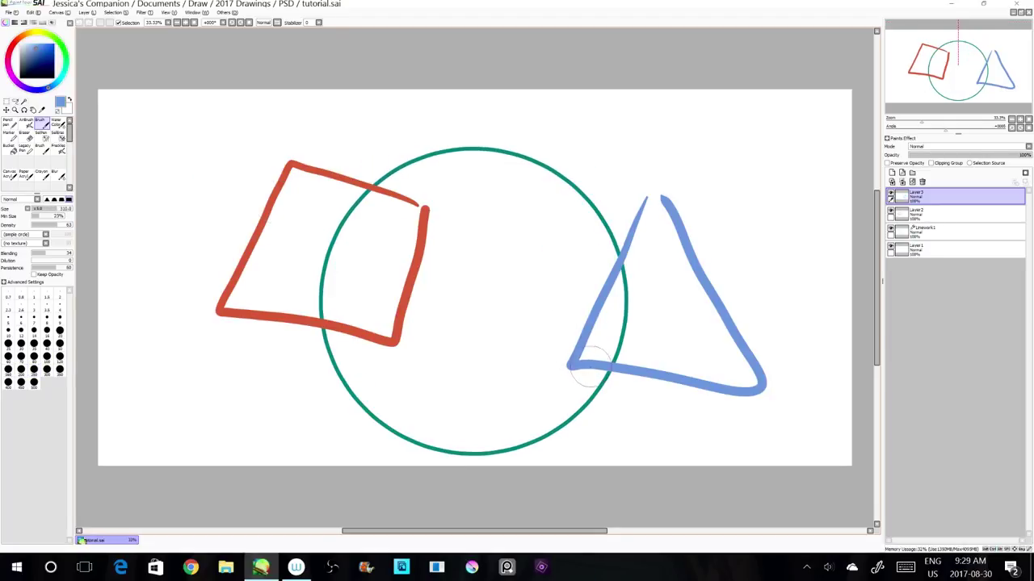
Drag the blue triangle, circle and red square to new positions with the Move tool
{"action": "left_click_drag", "start_coordinate": [576, 362], "coordinate": [517, 335]}
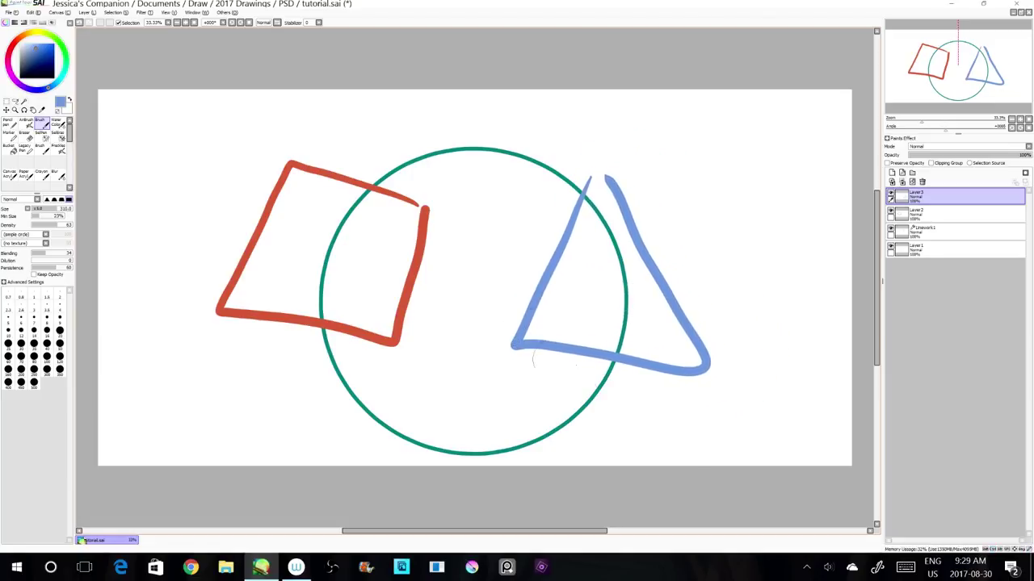
{"action": "mouse_move", "coordinate": [568, 363]}
{"action": "left_mouse_down"}
{"action": "mouse_move", "coordinate": [560, 373]}
{"action": "mouse_move", "coordinate": [557, 323]}
{"action": "mouse_move", "coordinate": [535, 357]}
{"action": "left_mouse_up"}
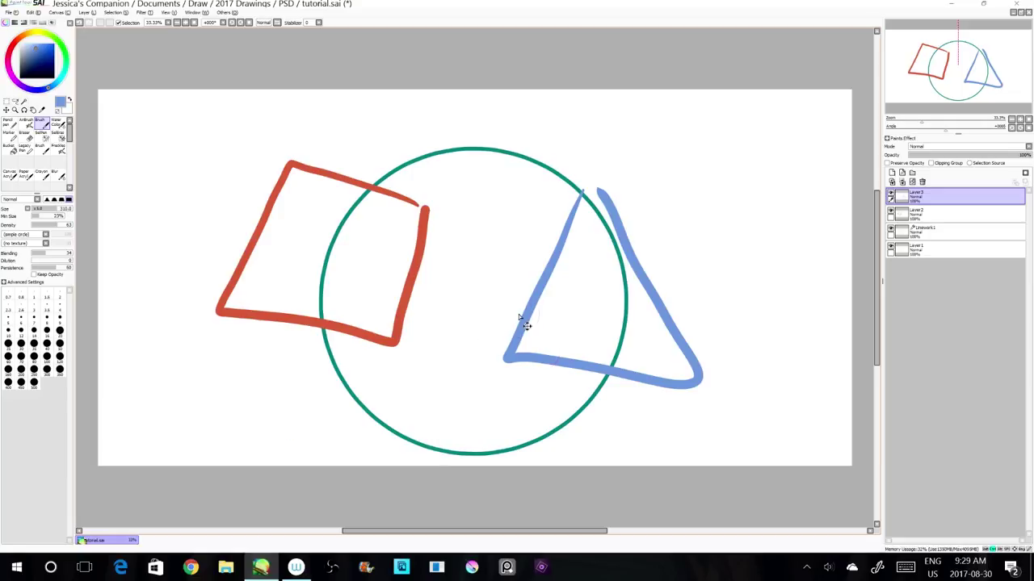
{"action": "left_click_drag", "start_coordinate": [514, 363], "coordinate": [589, 283]}
{"action": "left_click_drag", "start_coordinate": [601, 406], "coordinate": [620, 390]}
{"action": "left_click_drag", "start_coordinate": [394, 349], "coordinate": [342, 349]}
{"action": "left_click_drag", "start_coordinate": [595, 280], "coordinate": [516, 319]}
Pick the square's and circle's layers on canvas, reposition them, and start transforming the square
{"action": "left_click", "coordinate": [383, 291], "text": "ctrl"}
{"action": "left_click_drag", "start_coordinate": [383, 291], "coordinate": [441, 298]}
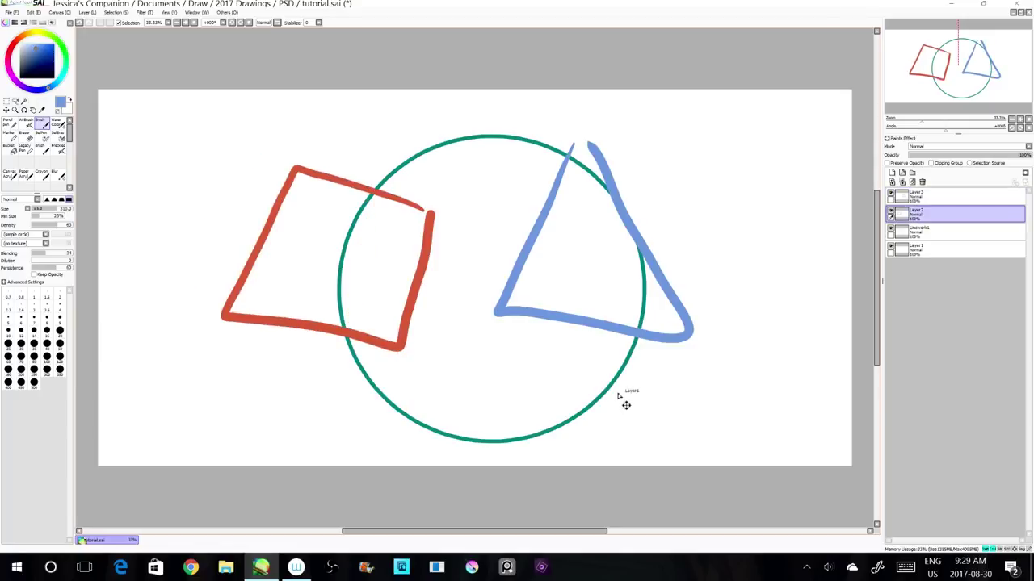
{"action": "left_click", "coordinate": [623, 396], "text": "ctrl"}
{"action": "left_click_drag", "start_coordinate": [618, 392], "coordinate": [598, 385]}
{"action": "left_click", "coordinate": [315, 336], "text": "ctrl"}
{"action": "mouse_move", "coordinate": [315, 335]}
{"action": "left_mouse_down"}
{"action": "mouse_move", "coordinate": [283, 362]}
{"action": "mouse_move", "coordinate": [320, 331]}
{"action": "left_mouse_up"}
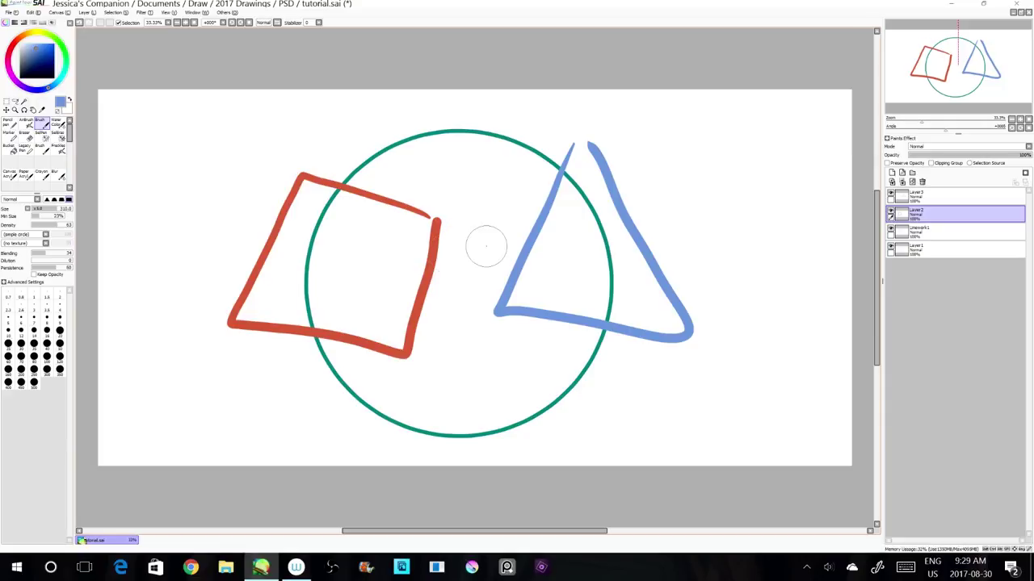
{"action": "mouse_move", "coordinate": [401, 364]}
{"action": "left_mouse_down"}
{"action": "mouse_move", "coordinate": [346, 335]}
{"action": "mouse_move", "coordinate": [380, 324]}
{"action": "left_mouse_up"}
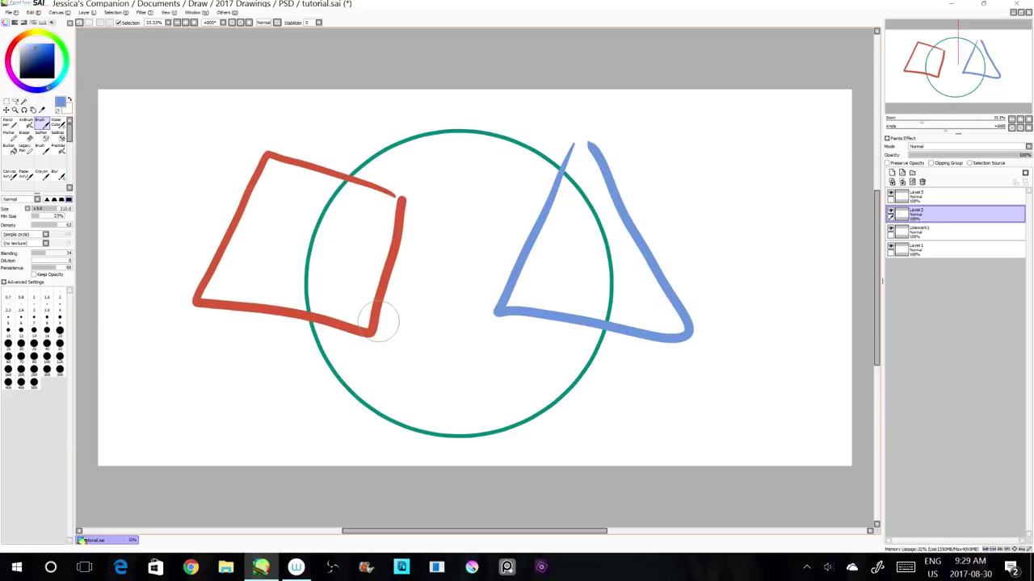
{"action": "key", "text": "ctrl+t"}
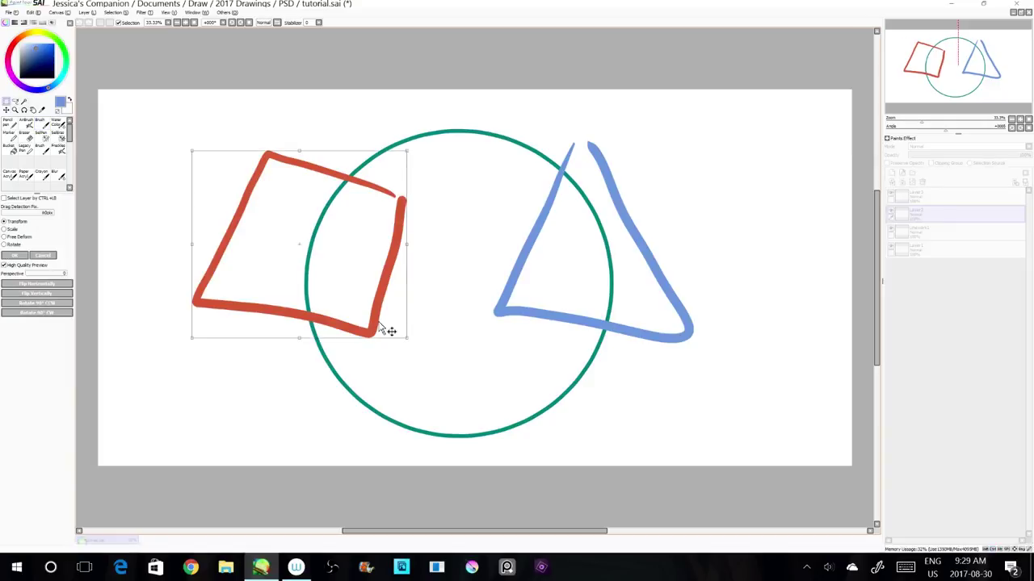
Drag the red square slightly right and down, then apply the transform with Enter
{"action": "mouse_move", "coordinate": [242, 318]}
{"action": "left_mouse_down"}
{"action": "mouse_move", "coordinate": [249, 297]}
{"action": "mouse_move", "coordinate": [269, 346]}
{"action": "mouse_move", "coordinate": [272, 332]}
{"action": "left_mouse_up"}
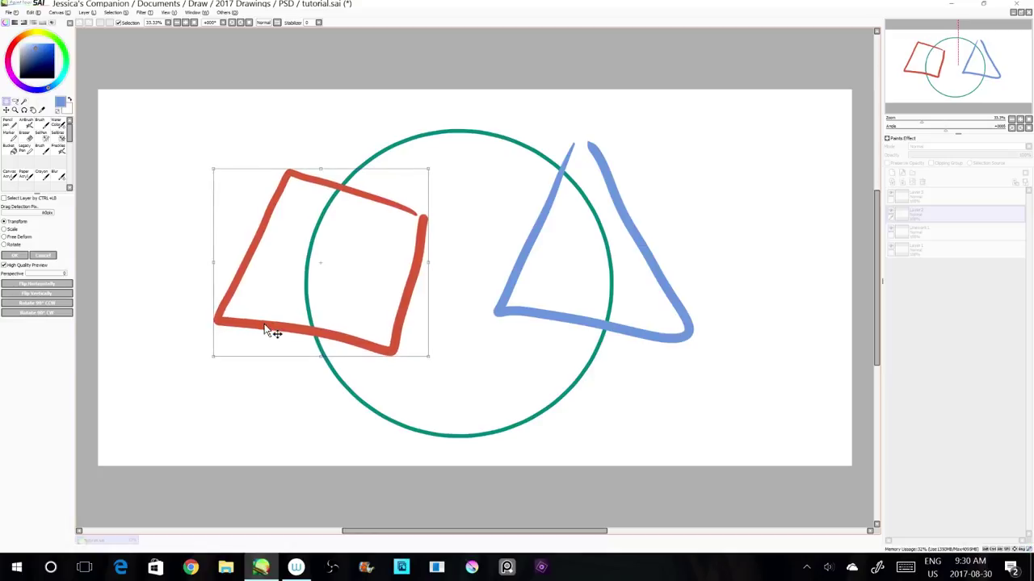
{"action": "key", "text": "Return"}
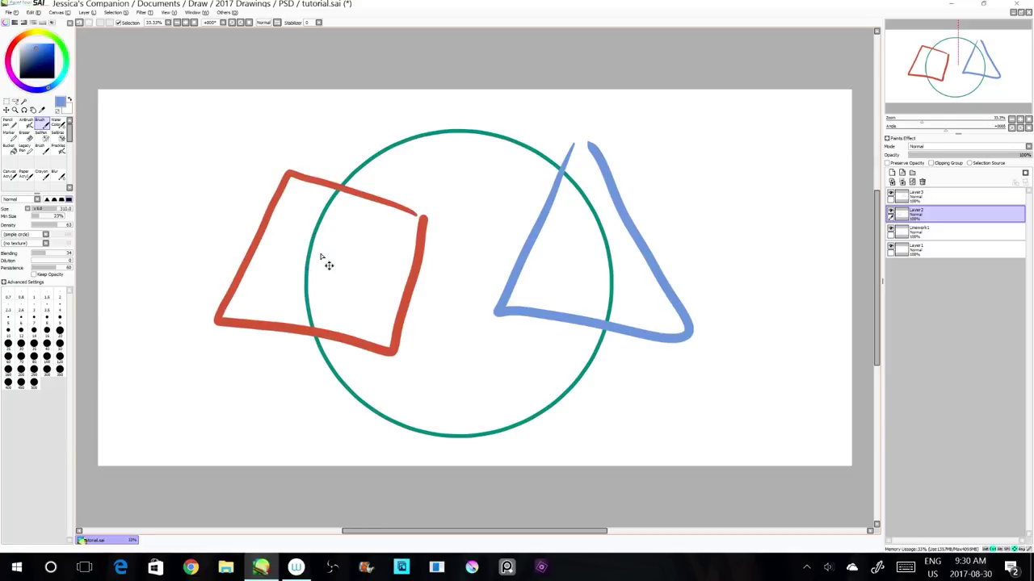
Nudge the red square down, left and up with Ctrl+arrows, and shift it left and right with Ctrl+Shift+arrows
{"action": "key", "text": "Down"}
{"action": "key", "text": "Down"}
{"action": "key", "text": "Down"}
{"action": "key", "text": "Down"}
{"action": "key", "text": "Down"}
{"action": "key", "text": "Down"}
{"action": "key", "text": "Down"}
{"action": "key", "text": "Down"}
{"action": "key", "text": "Down"}
{"action": "key", "text": "Down"}
{"action": "key", "text": "Down"}
{"action": "key", "text": "Down"}
{"action": "key", "text": "Down"}
{"action": "key", "text": "Down"}
{"action": "key", "text": "Down"}
{"action": "key", "text": "Down"}
{"action": "key", "text": "Down"}
{"action": "key", "text": "Down"}
{"action": "key", "text": "Down"}
{"action": "key", "text": "Down"}
{"action": "key", "text": "Down"}
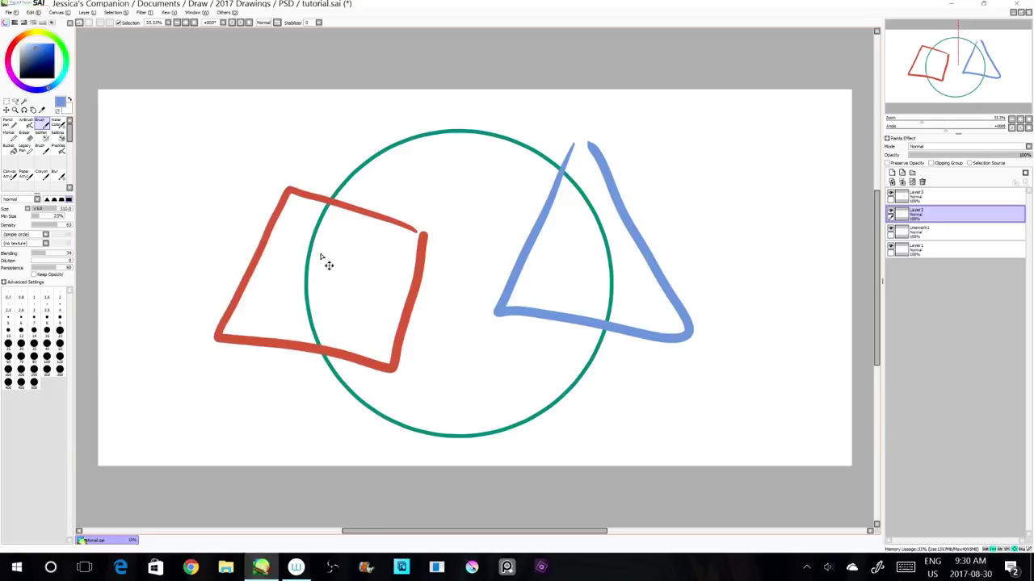
{"action": "key", "text": "Left"}
{"action": "key", "text": "Left"}
{"action": "key", "text": "Left"}
{"action": "key", "text": "Left"}
{"action": "key", "text": "Left"}
{"action": "key", "text": "Left"}
{"action": "key", "text": "Left"}
{"action": "key", "text": "Left"}
{"action": "key", "text": "Left"}
{"action": "key", "text": "Left"}
{"action": "key", "text": "Left"}
{"action": "key", "text": "Left"}
{"action": "key", "text": "Left"}
{"action": "key", "text": "Left"}
{"action": "key", "text": "Left"}
{"action": "key", "text": "Left"}
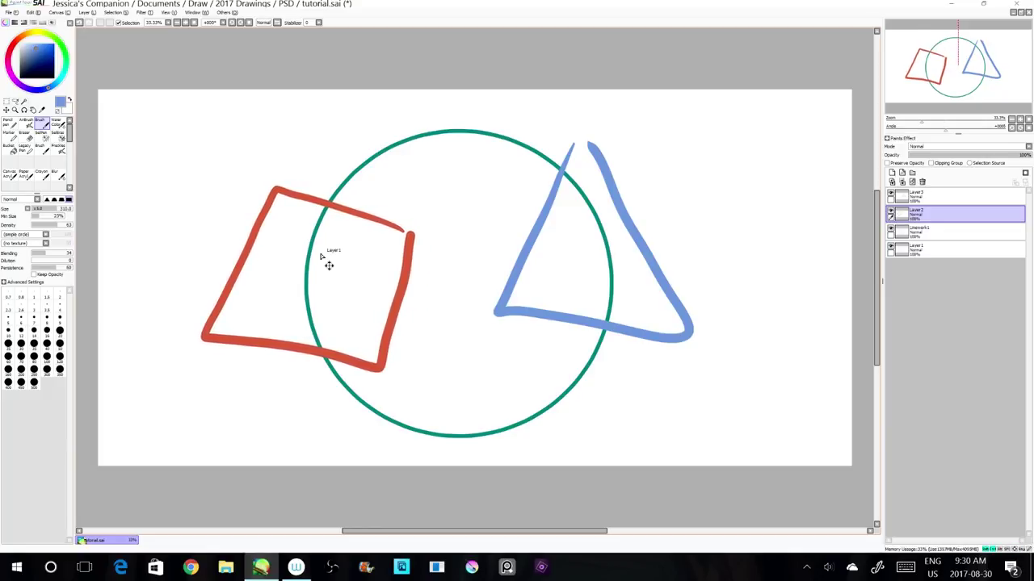
{"action": "key", "text": "Left"}
{"action": "key", "text": "Left"}
{"action": "key", "text": "Left"}
{"action": "key", "text": "Left"}
{"action": "key", "text": "Left"}
{"action": "key", "text": "Left"}
{"action": "key", "text": "Left"}
{"action": "key", "text": "Left"}
{"action": "key", "text": "Left"}
{"action": "key", "text": "Left"}
{"action": "key", "text": "Left"}
{"action": "key", "text": "Left"}
{"action": "key", "text": "Left"}
{"action": "key", "text": "Left"}
{"action": "key", "text": "Left"}
{"action": "key", "text": "Left"}
{"action": "key", "text": "Left"}
{"action": "key", "text": "Left"}
{"action": "key", "text": "Left"}
{"action": "key", "text": "Left"}
{"action": "key", "text": "ctrl+shift+Left"}
{"action": "key", "text": "ctrl+shift+Left"}
{"action": "key", "text": "ctrl+shift+Left"}
{"action": "key", "text": "ctrl+shift+Left"}
{"action": "key", "text": "ctrl+shift+Left"}
{"action": "key", "text": "ctrl+shift+Left"}
{"action": "key", "text": "ctrl+shift+Left"}
{"action": "key", "text": "ctrl+shift+Left"}
{"action": "key", "text": "ctrl+shift+Left"}
{"action": "key", "text": "ctrl+shift+Left"}
{"action": "key", "text": "ctrl+shift+Left"}
{"action": "key", "text": "ctrl+shift+Left"}
{"action": "key", "text": "ctrl+shift+Left"}
{"action": "key", "text": "ctrl+shift+Right"}
{"action": "key", "text": "ctrl+shift+Right"}
{"action": "key", "text": "ctrl+shift+Right"}
{"action": "key", "text": "ctrl+shift+Right"}
{"action": "key", "text": "ctrl+shift+Right"}
{"action": "key", "text": "ctrl+shift+Right"}
{"action": "key", "text": "ctrl+shift+Right"}
{"action": "key", "text": "ctrl+shift+Right"}
{"action": "key", "text": "ctrl+shift+Right"}
{"action": "key", "text": "ctrl+shift+Right"}
{"action": "key", "text": "ctrl+shift+Right"}
{"action": "key", "text": "ctrl+shift+Right"}
{"action": "key", "text": "ctrl+shift+Right"}
{"action": "key", "text": "ctrl+shift+Right"}
{"action": "key", "text": "ctrl+shift+Right"}
{"action": "key", "text": "ctrl+shift+Right"}
{"action": "key", "text": "ctrl+shift+Right"}
{"action": "key", "text": "ctrl+shift+Right"}
{"action": "key", "text": "ctrl+shift+Right"}
{"action": "key", "text": "ctrl+shift+Right"}
{"action": "key", "text": "Up"}
{"action": "key", "text": "Up"}
{"action": "key", "text": "Up"}
{"action": "key", "text": "Up"}
{"action": "key", "text": "Up"}
{"action": "key", "text": "Up"}
{"action": "key", "text": "Up"}
{"action": "key", "text": "Up"}
{"action": "key", "text": "Up"}
{"action": "key", "text": "Up"}
{"action": "key", "text": "Up"}
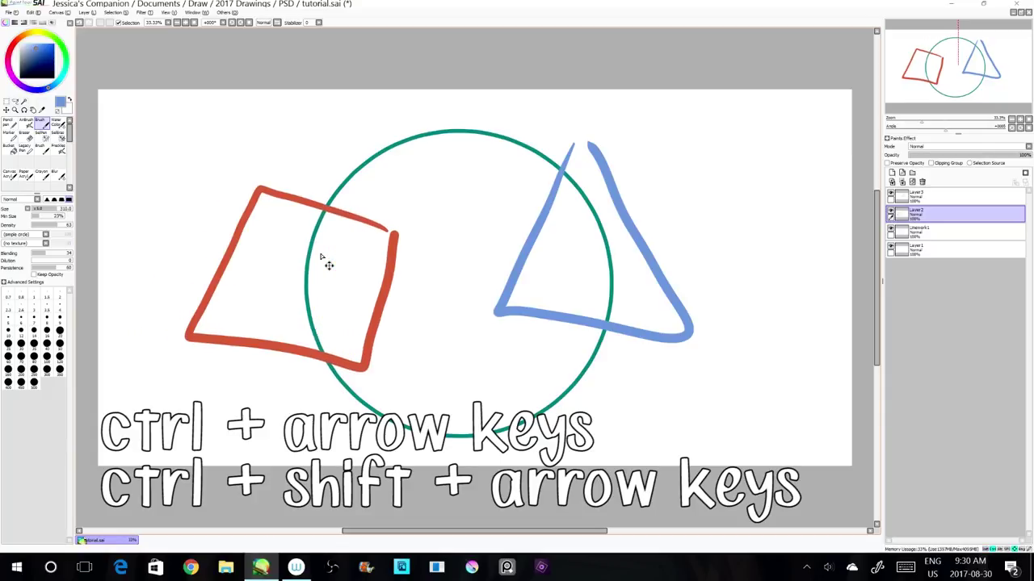
{"action": "key", "text": "Left"}
{"action": "key", "text": "Left"}
{"action": "key", "text": "Left"}
{"action": "key", "text": "Left"}
{"action": "key", "text": "ctrl+shift+Left"}
{"action": "key", "text": "ctrl+shift+Left"}
{"action": "key", "text": "ctrl+shift+Left"}
{"action": "key", "text": "ctrl+shift+Left"}
{"action": "key", "text": "ctrl+shift+Left"}
{"action": "key", "text": "ctrl+shift+Left"}
{"action": "key", "text": "ctrl+shift+Left"}
{"action": "key", "text": "ctrl+shift+Left"}
{"action": "key", "text": "ctrl+shift+Left"}
{"action": "key", "text": "ctrl+shift+Left"}
{"action": "key", "text": "ctrl+shift+Left"}
{"action": "key", "text": "ctrl+shift+Left"}
{"action": "key", "text": "ctrl+shift+Left"}
{"action": "key", "text": "ctrl+shift+Left"}
{"action": "key", "text": "ctrl+shift+Left"}
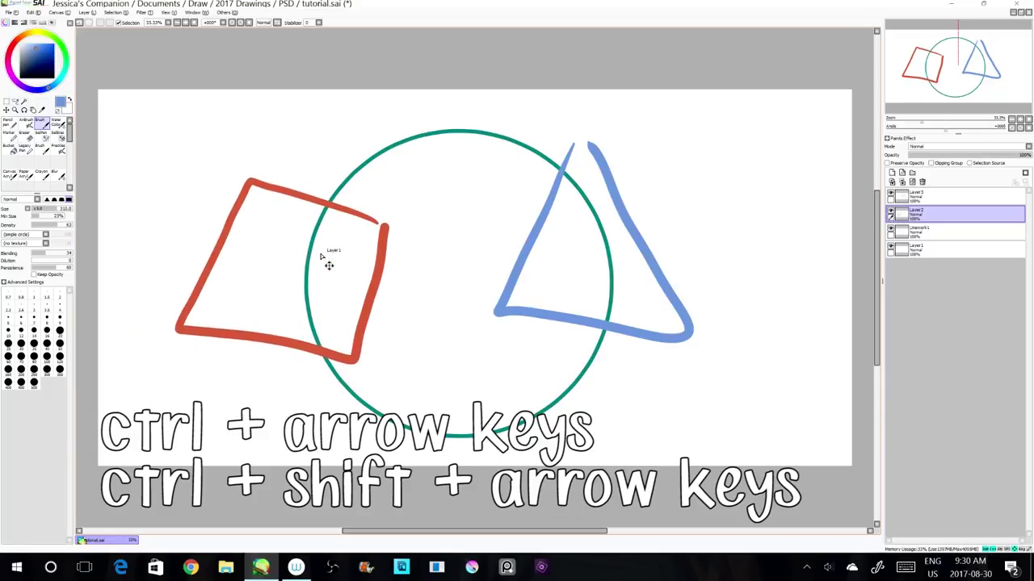
{"action": "key", "text": "ctrl+shift+Right"}
{"action": "key", "text": "ctrl+shift+Right"}
{"action": "key", "text": "ctrl+shift+Right"}
{"action": "key", "text": "ctrl+shift+Right"}
{"action": "key", "text": "ctrl+shift+Right"}
{"action": "key", "text": "ctrl+shift+Right"}
{"action": "key", "text": "ctrl+shift+Right"}
{"action": "key", "text": "ctrl+shift+Right"}
{"action": "key", "text": "ctrl+shift+Right"}
{"action": "key", "text": "ctrl+shift+Right"}
{"action": "key", "text": "ctrl+shift+Right"}
{"action": "key", "text": "ctrl+shift+Right"}
{"action": "key", "text": "ctrl+shift+Right"}
{"action": "key", "text": "ctrl+shift+Right"}
{"action": "key", "text": "ctrl+shift+Right"}
{"action": "key", "text": "ctrl+shift+Right"}
{"action": "key", "text": "ctrl+shift+Right"}
{"action": "key", "text": "ctrl+shift+Right"}
{"action": "key", "text": "ctrl+shift+Right"}
{"action": "key", "text": "ctrl+shift+Right"}
{"action": "key", "text": "ctrl+shift+Right"}
{"action": "key", "text": "ctrl+shift+Right"}
{"action": "key", "text": "ctrl+shift+Right"}
{"action": "key", "text": "ctrl+shift+Right"}
{"action": "key", "text": "ctrl+shift+Right"}
{"action": "key", "text": "ctrl+shift+Right"}
{"action": "key", "text": "ctrl+shift+Right"}
{"action": "key", "text": "ctrl+shift+Right"}
{"action": "key", "text": "ctrl+shift+Right"}
{"action": "key", "text": "ctrl+shift+Right"}
{"action": "key", "text": "ctrl+shift+Right"}
{"action": "key", "text": "ctrl+shift+Right"}
{"action": "key", "text": "ctrl+shift+Right"}
{"action": "key", "text": "ctrl+shift+Right"}
{"action": "key", "text": "ctrl+shift+Right"}
{"action": "key", "text": "ctrl+shift+Right"}
{"action": "key", "text": "ctrl+shift+Right"}
{"action": "key", "text": "ctrl+shift+Right"}
{"action": "key", "text": "ctrl+shift+Right"}
{"action": "key", "text": "ctrl+shift+Right"}
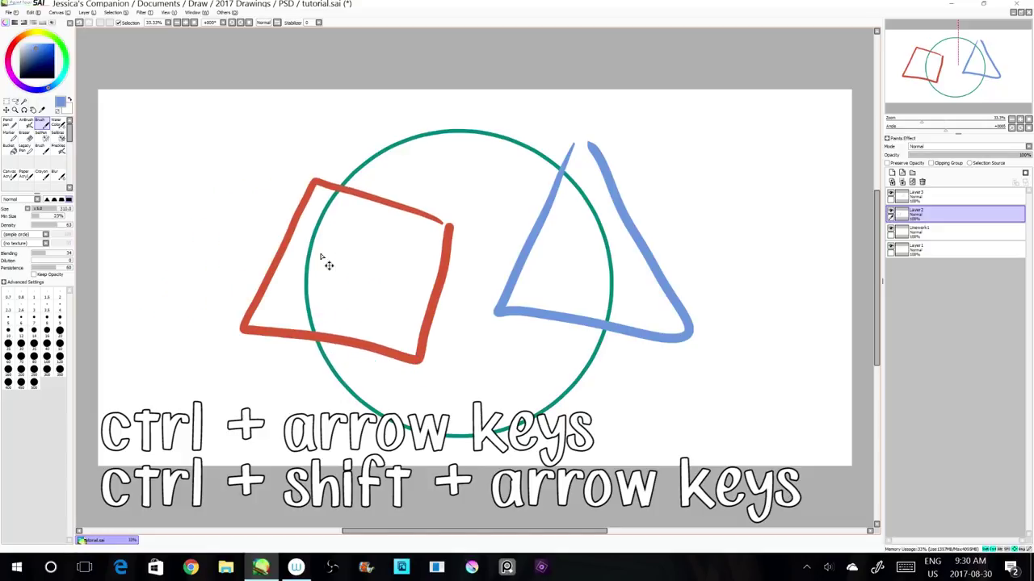
{"action": "key", "text": "ctrl+shift+Left"}
{"action": "key", "text": "ctrl+shift+Left"}
{"action": "key", "text": "ctrl+shift+Left"}
{"action": "key", "text": "ctrl+shift+Left"}
{"action": "key", "text": "ctrl+shift+Left"}
{"action": "key", "text": "ctrl+shift+Left"}
{"action": "key", "text": "ctrl+shift+Left"}
{"action": "key", "text": "ctrl+shift+Left"}
{"action": "key", "text": "ctrl+shift+Left"}
{"action": "key", "text": "ctrl+shift+Left"}
{"action": "key", "text": "ctrl+shift+Left"}
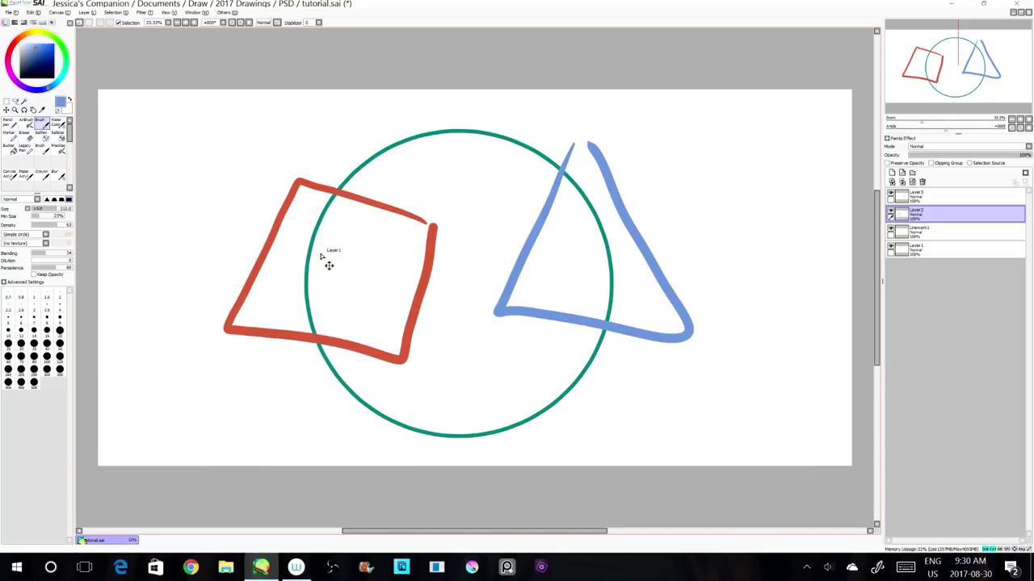